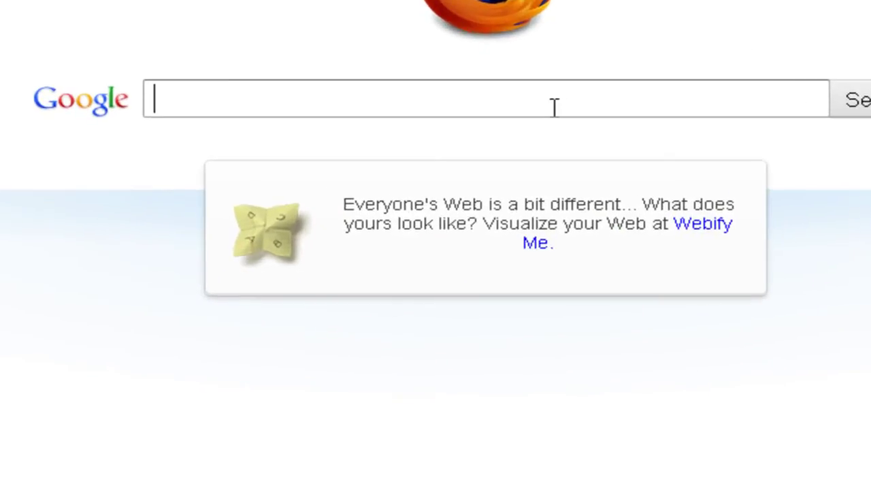
Step: Search Google for "ethipoin font" and open the Ge'ez, Ethiopian, Amharic fonts page from ethiopianreview.com
{"action": "type", "text": "ethipoin font"}
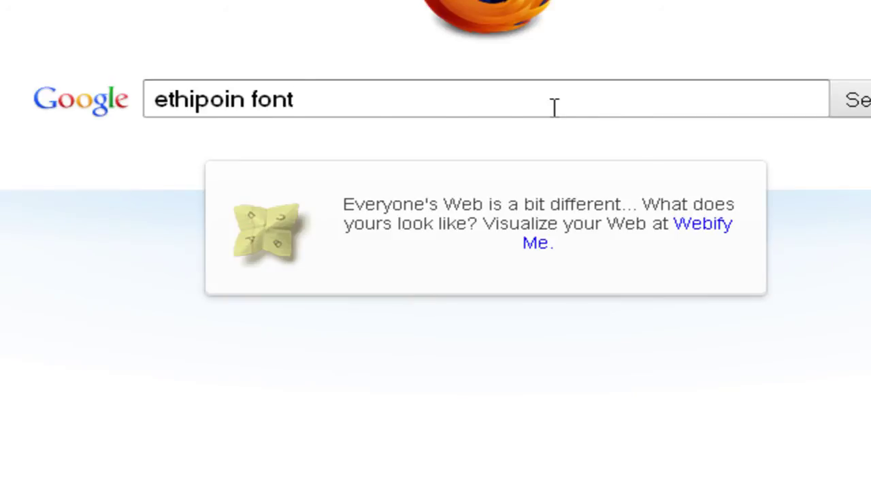
{"action": "key", "text": "Return"}
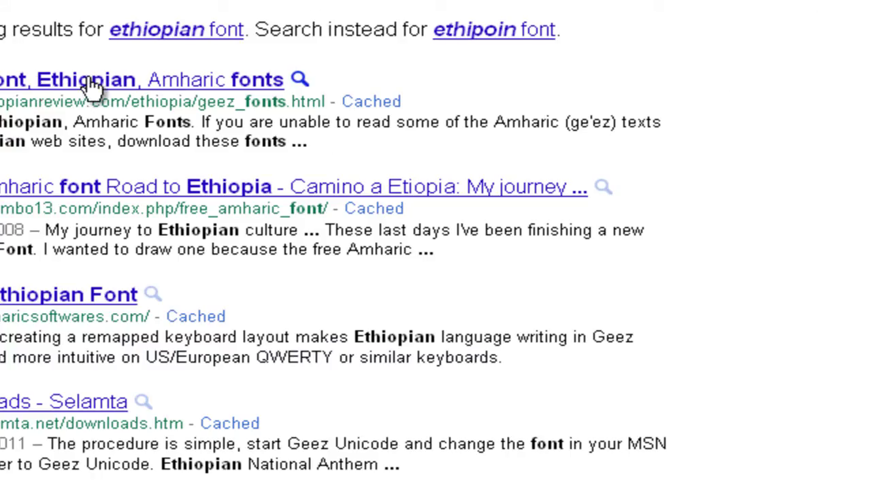
{"action": "left_click", "coordinate": [141, 85]}
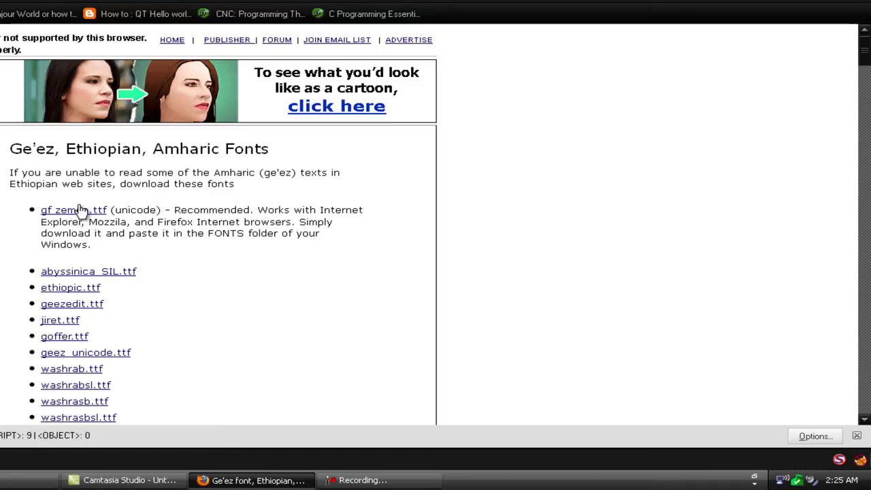
Step: Save the recommended Unicode font gfzemen.ttf to disk, clear the download list and close it
{"action": "left_click_drag", "start_coordinate": [91, 244], "coordinate": [40, 209]}
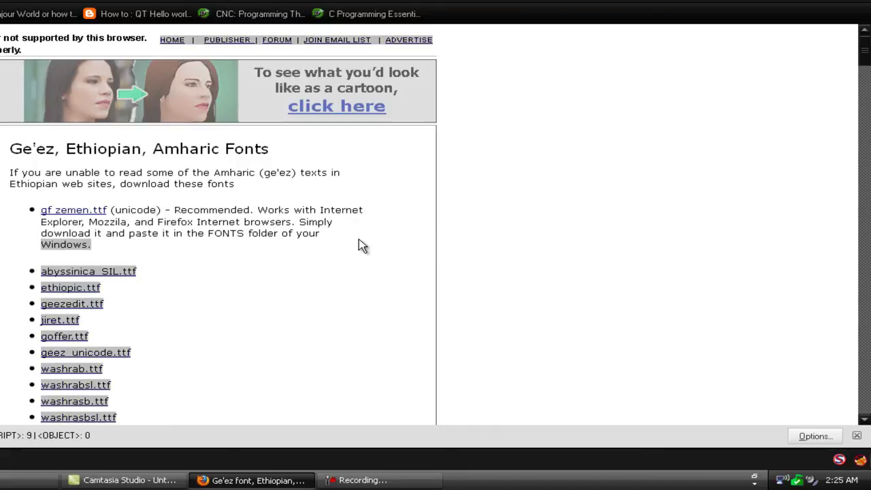
{"action": "left_click", "coordinate": [359, 245]}
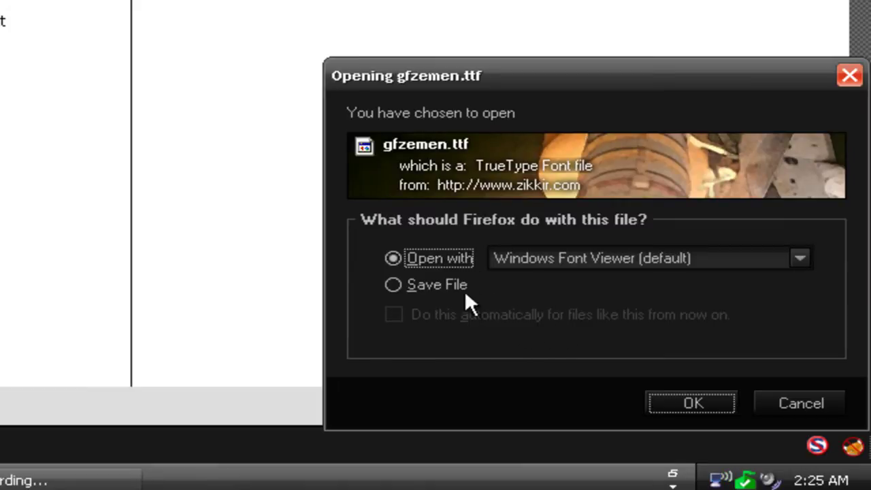
{"action": "left_click", "coordinate": [394, 284]}
{"action": "key", "text": "Return"}
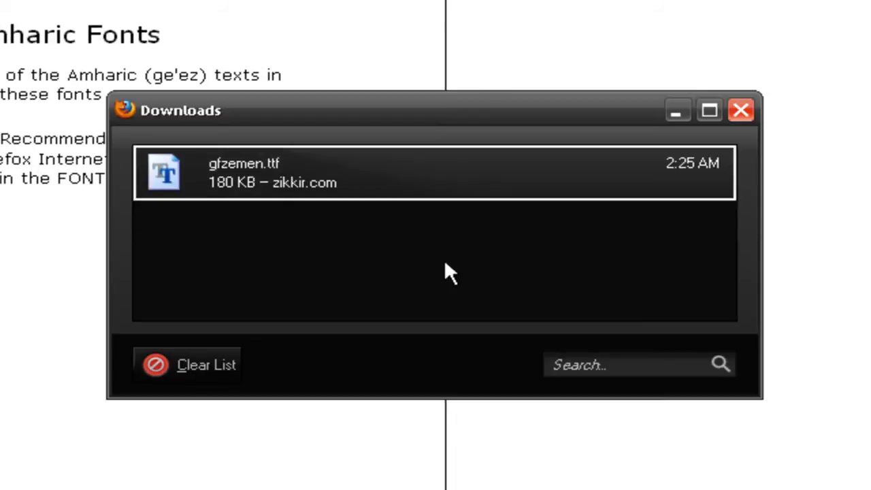
{"action": "left_click", "coordinate": [217, 365]}
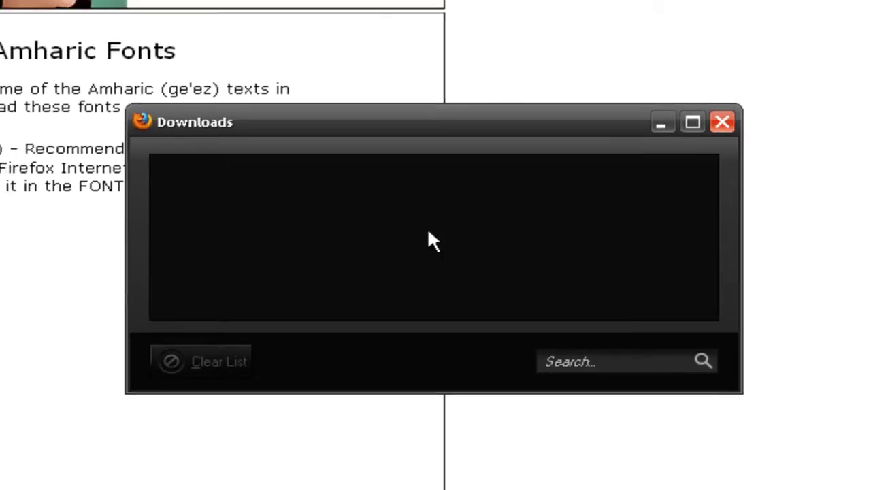
{"action": "left_click", "coordinate": [742, 110]}
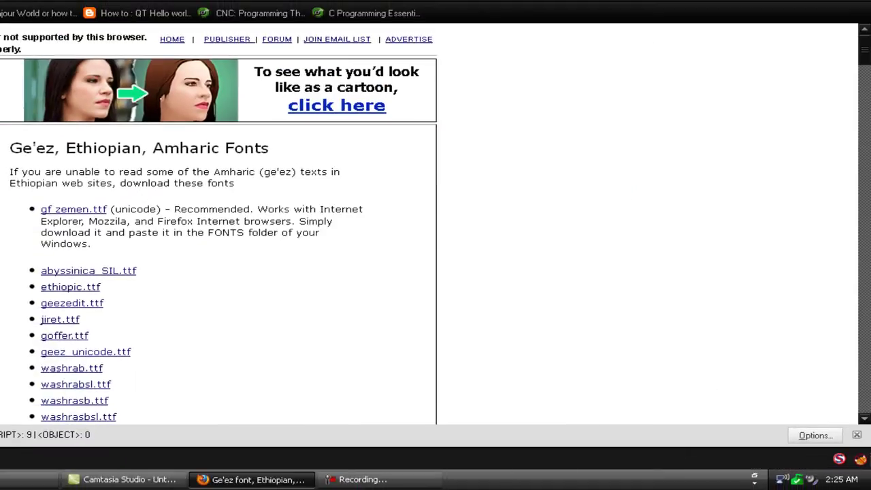
Step: Move gfzemen.ttf to an open area of the desktop and open the C:\WINDOWS\Fonts folder
{"action": "key", "text": "super+d"}
{"action": "left_click_drag", "start_coordinate": [86, 30], "coordinate": [360, 216]}
{"action": "left_click", "coordinate": [0, 479]}
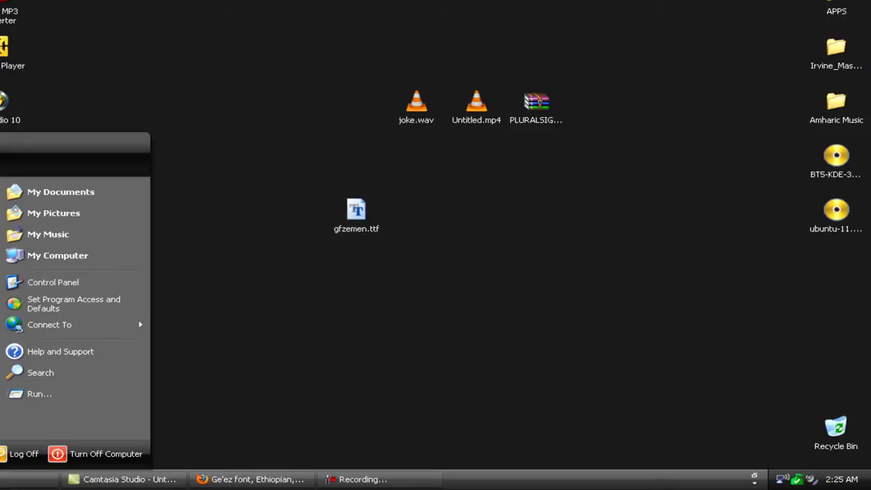
{"action": "left_click", "coordinate": [105, 260]}
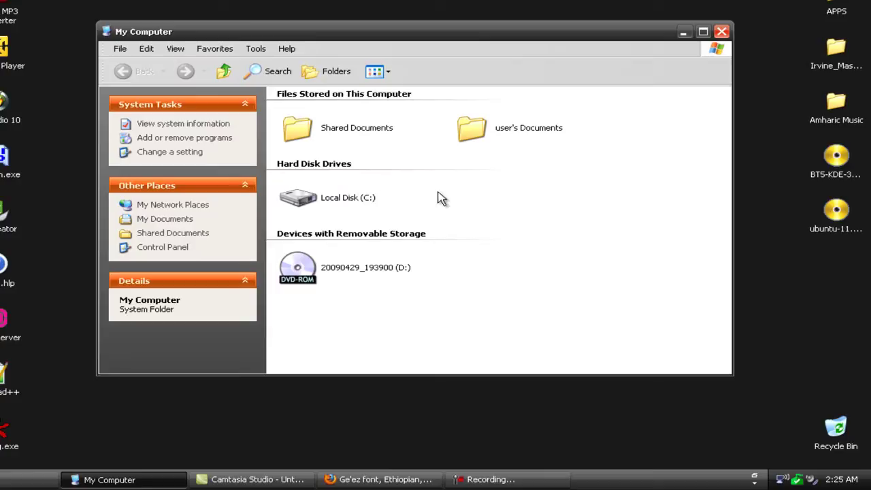
{"action": "double_click", "coordinate": [344, 197]}
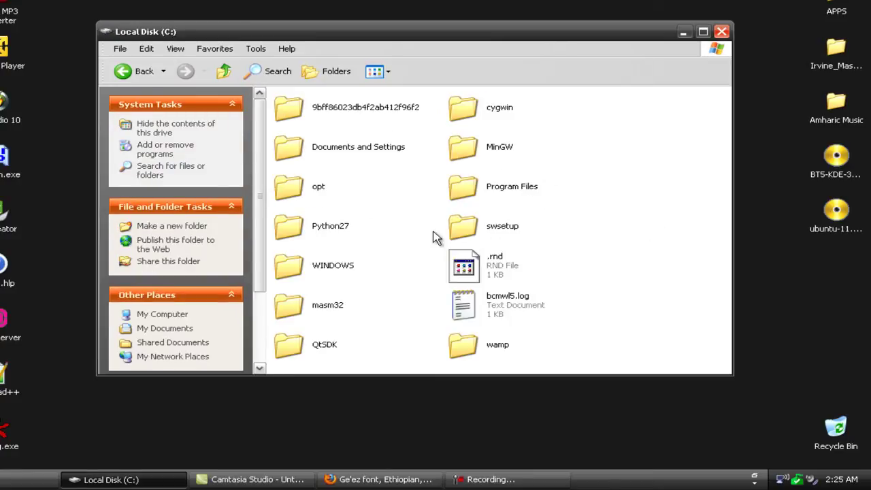
{"action": "double_click", "coordinate": [338, 271]}
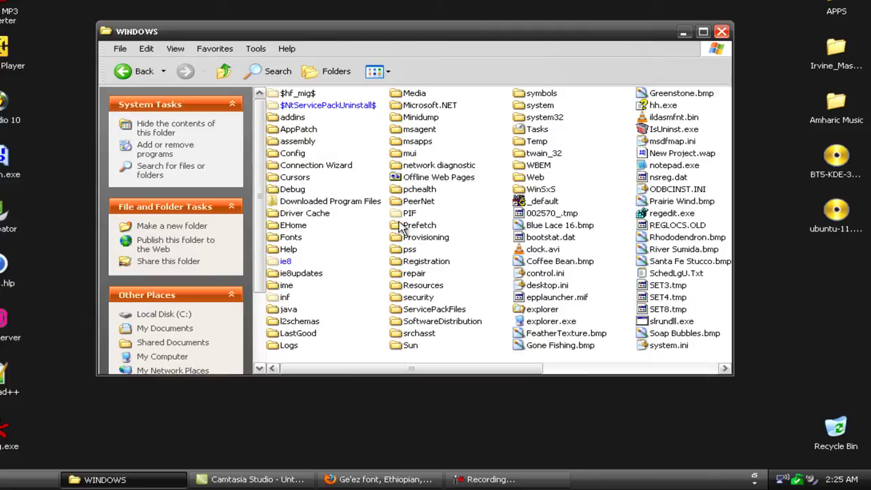
{"action": "left_click", "coordinate": [294, 239]}
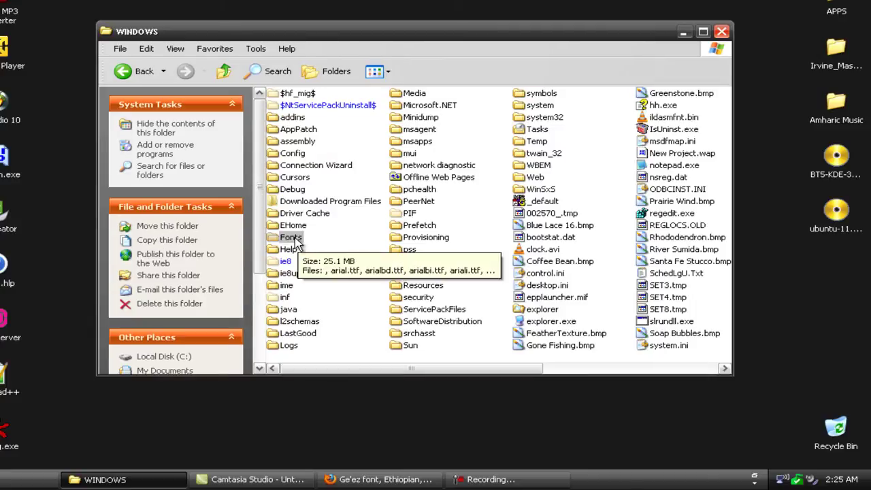
{"action": "double_click", "coordinate": [294, 240]}
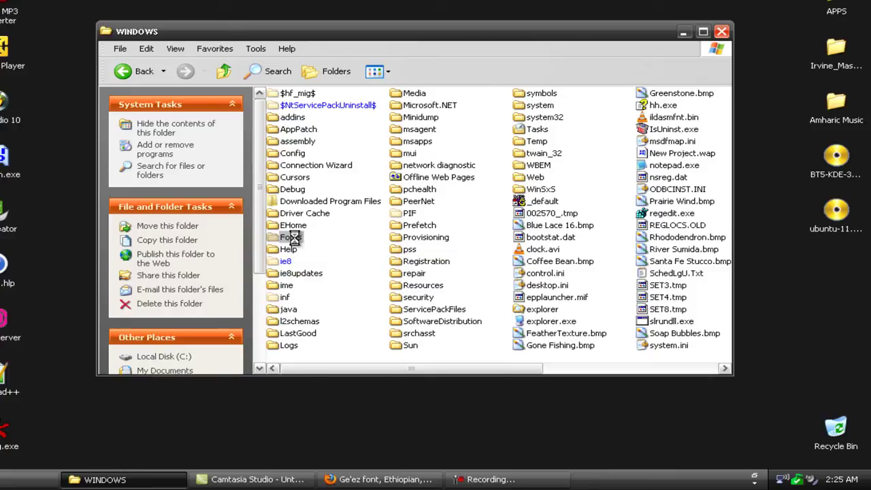
Step: Move the Fonts window clear of gfzemen.ttf on the desktop and display the fonts as a list
{"action": "left_click_drag", "start_coordinate": [361, 31], "coordinate": [652, 35]}
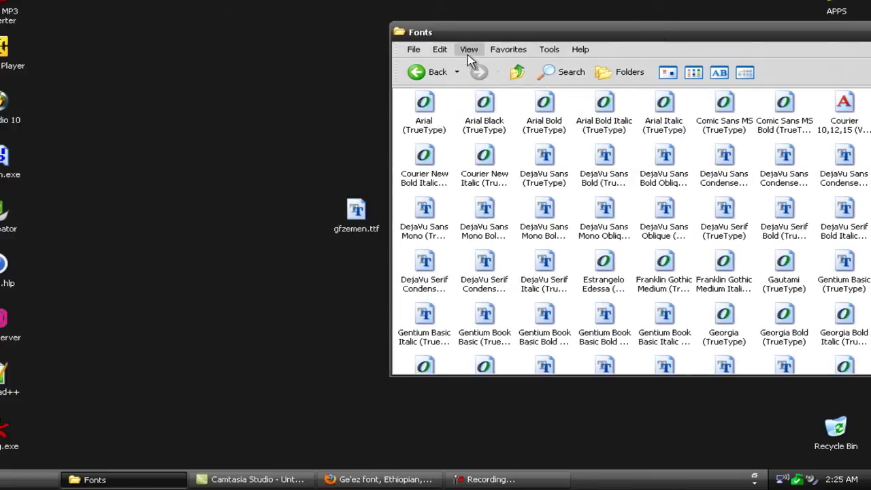
{"action": "left_click", "coordinate": [422, 52]}
{"action": "mouse_move", "coordinate": [467, 54]}
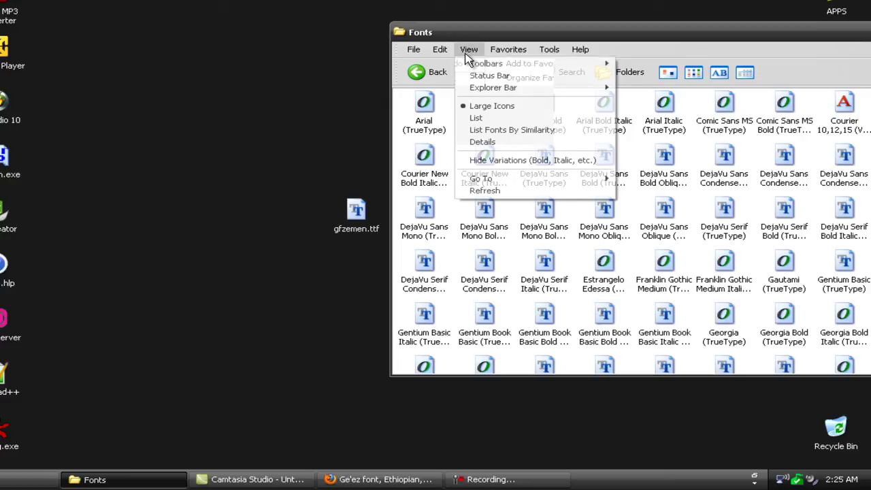
{"action": "left_click", "coordinate": [484, 119]}
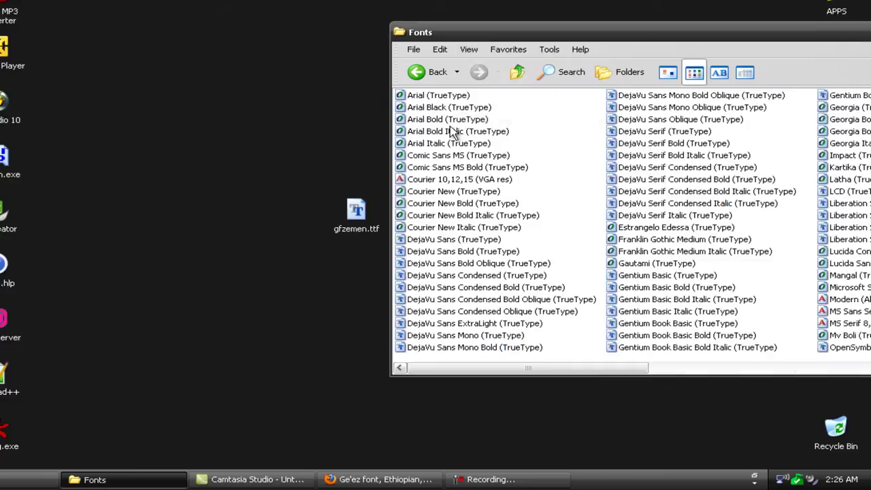
Step: Install gfzemen.ttf by copying it from the desktop into the Fonts folder, and close the folder
{"action": "left_click_drag", "start_coordinate": [356, 212], "coordinate": [538, 233]}
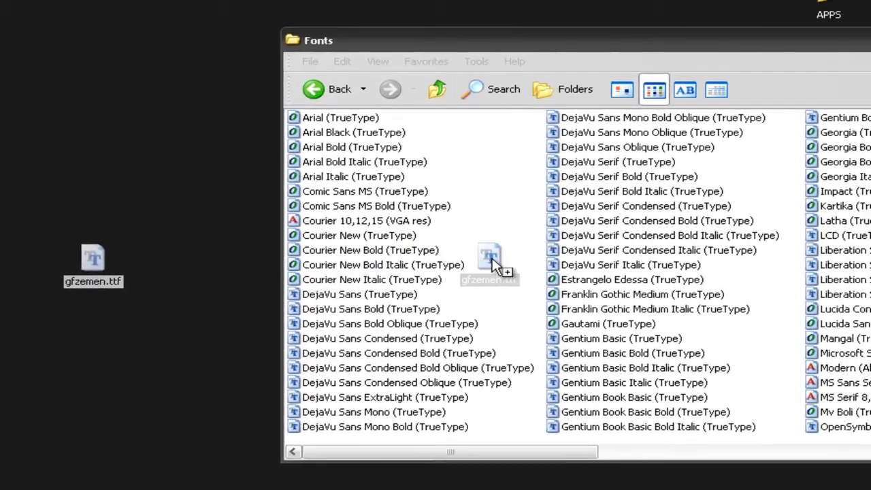
{"action": "left_click_drag", "start_coordinate": [493, 257], "coordinate": [509, 259]}
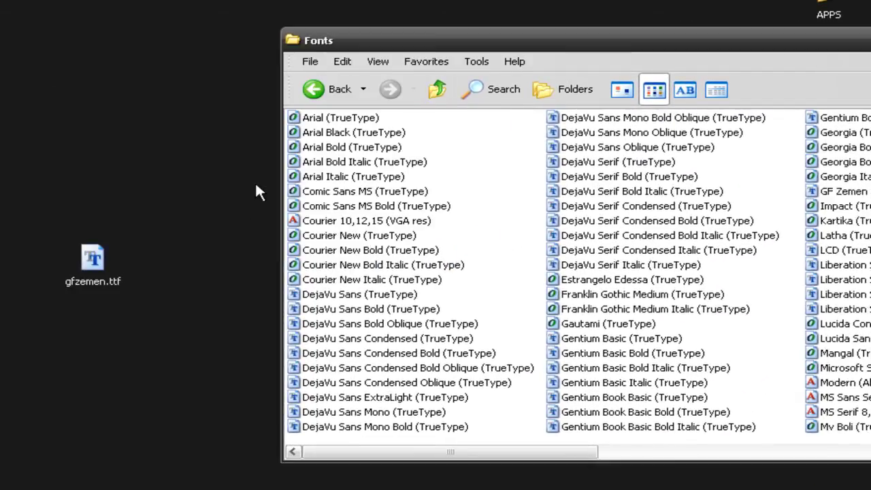
{"action": "left_click_drag", "start_coordinate": [583, 49], "coordinate": [333, 49]}
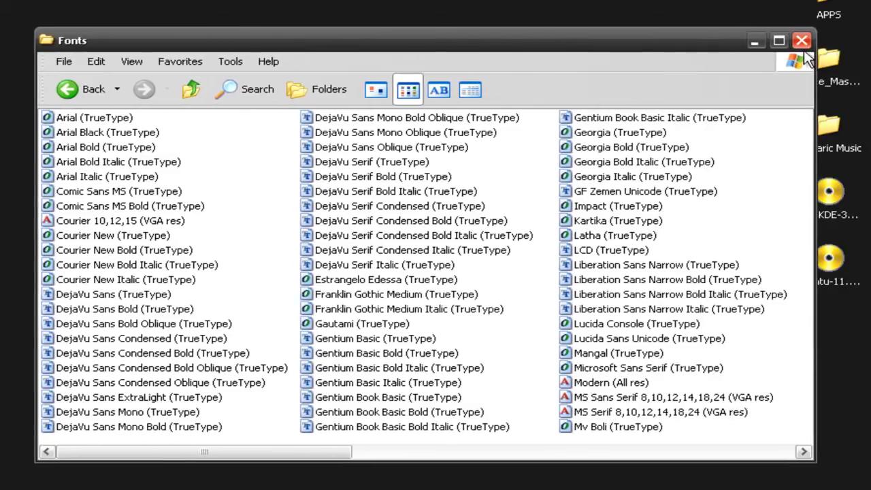
{"action": "left_click", "coordinate": [800, 41]}
Step: Switch to Firefox, go back to the Ethiopian news site and check how its Amharic headlines display
{"action": "left_click", "coordinate": [280, 480]}
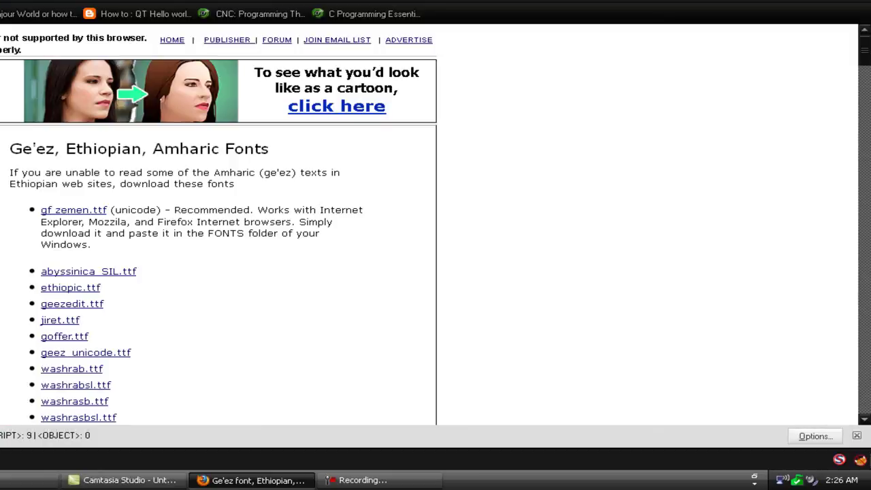
{"action": "key", "text": "alt+Left"}
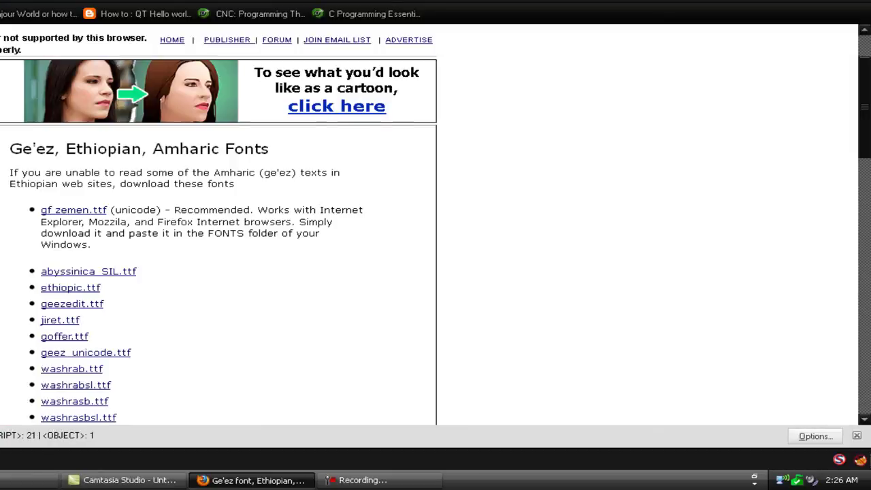
{"action": "scroll", "coordinate": [422, 292], "scroll_direction": "down", "scroll_amount": 4}
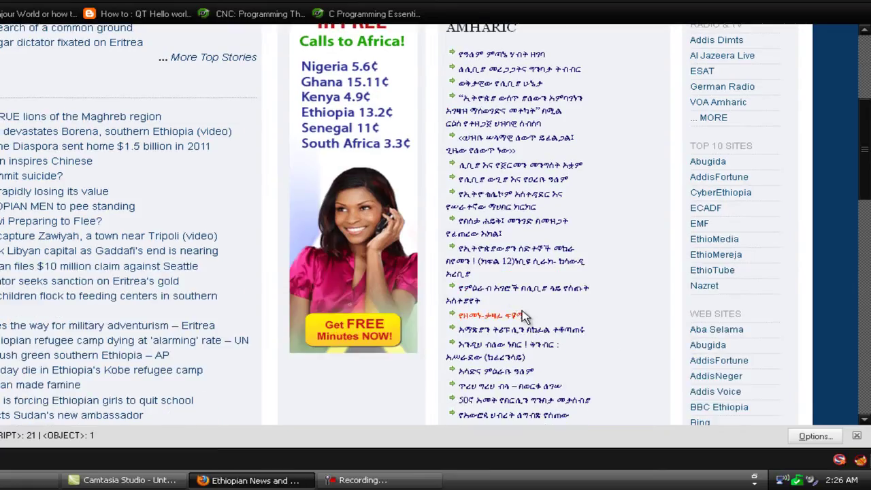
{"action": "scroll", "coordinate": [518, 309], "scroll_direction": "up", "scroll_amount": 4}
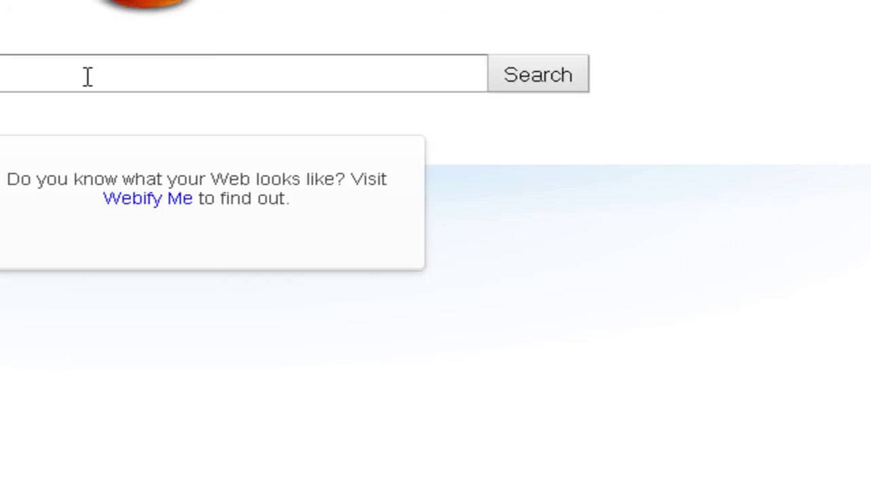
Step: Search Google for "washra" and open the Senamirmir Projects: WashRa page
{"action": "type", "text": "washra"}
{"action": "key", "text": "Return"}
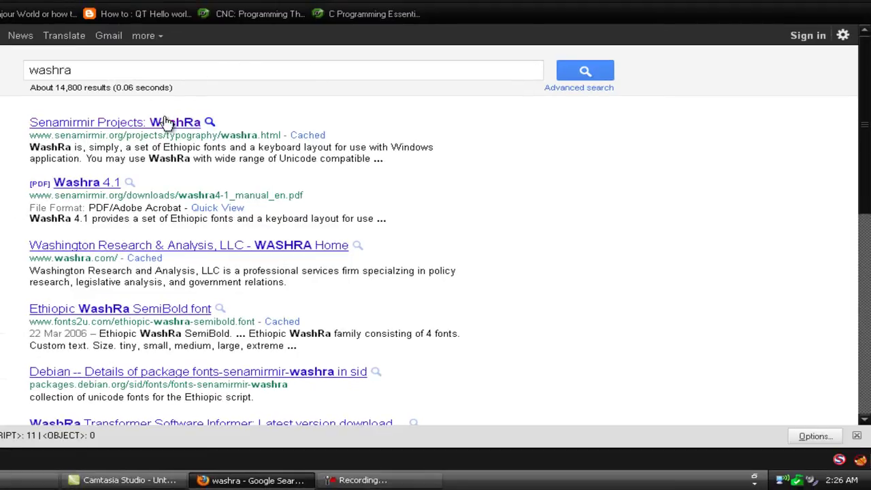
{"action": "left_click", "coordinate": [166, 121]}
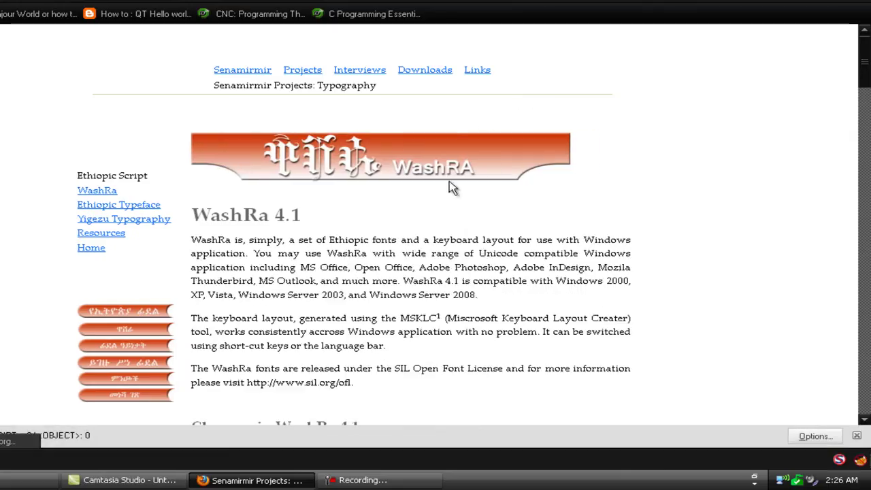
Step: Examine the WashRa 4.1 description and the download links for its fonts and keyboard layout
{"action": "scroll", "coordinate": [603, 211], "scroll_direction": "down", "scroll_amount": 3}
{"action": "scroll", "coordinate": [603, 210], "scroll_direction": "down", "scroll_amount": 5}
{"action": "scroll", "coordinate": [603, 211], "scroll_direction": "up", "scroll_amount": 5}
{"action": "scroll", "coordinate": [605, 211], "scroll_direction": "up", "scroll_amount": 5}
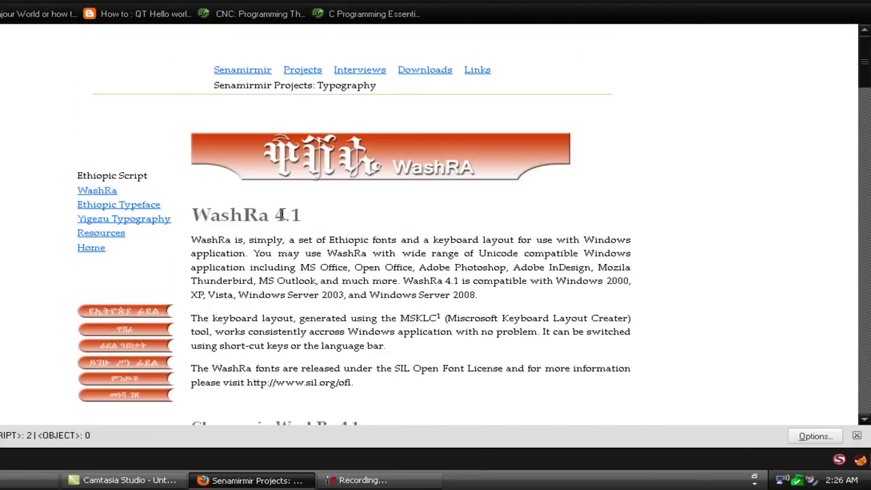
{"action": "scroll", "coordinate": [654, 247], "scroll_direction": "down", "scroll_amount": 10}
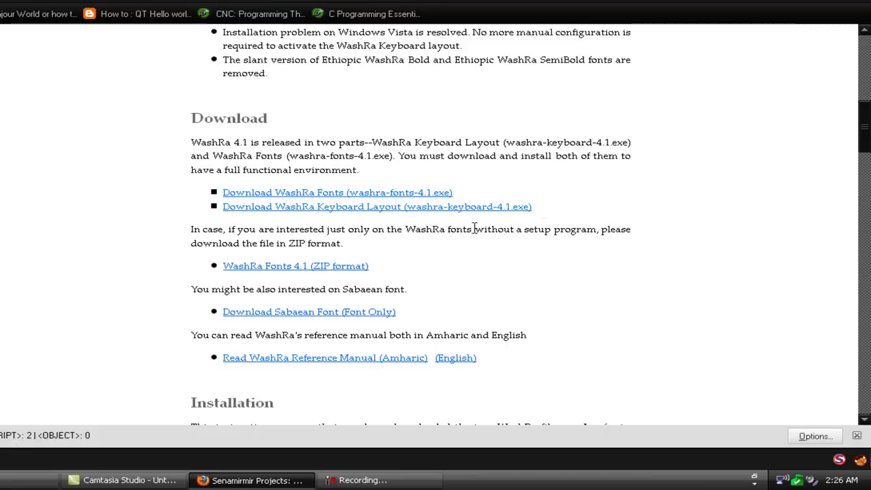
{"action": "left_click", "coordinate": [377, 198]}
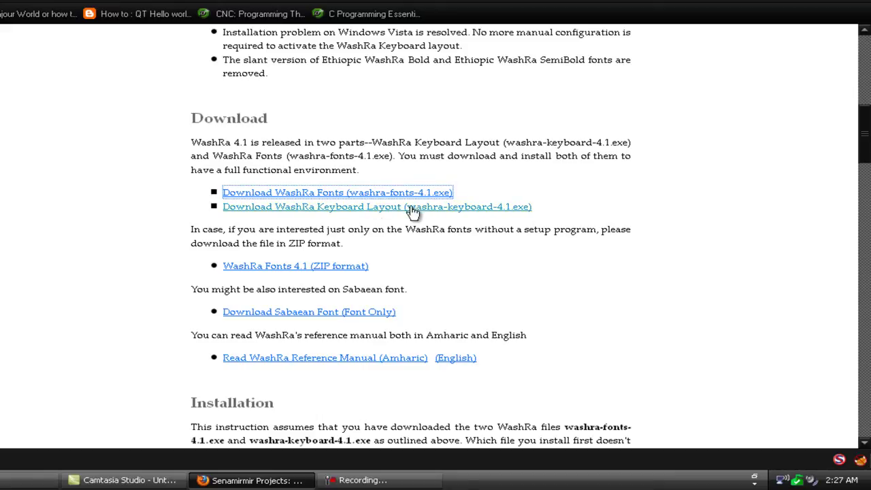
{"action": "left_click_drag", "start_coordinate": [552, 219], "coordinate": [317, 212]}
{"action": "left_click_drag", "start_coordinate": [515, 191], "coordinate": [205, 185]}
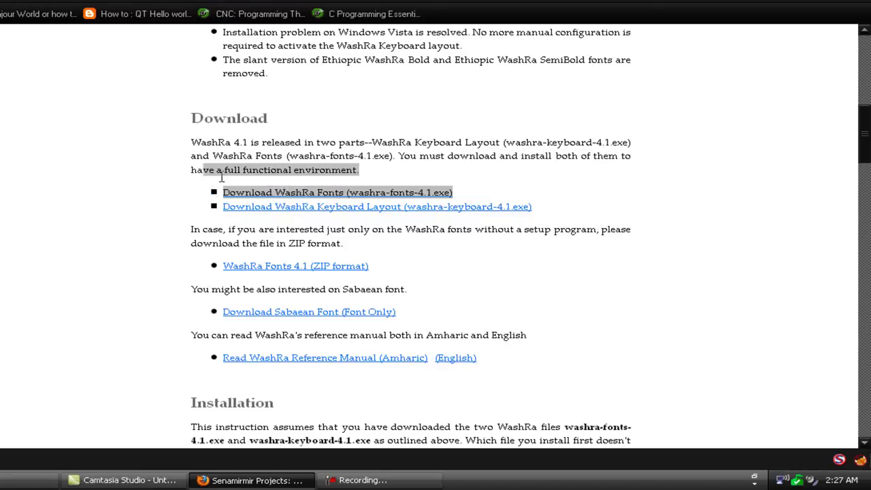
{"action": "left_click", "coordinate": [507, 195]}
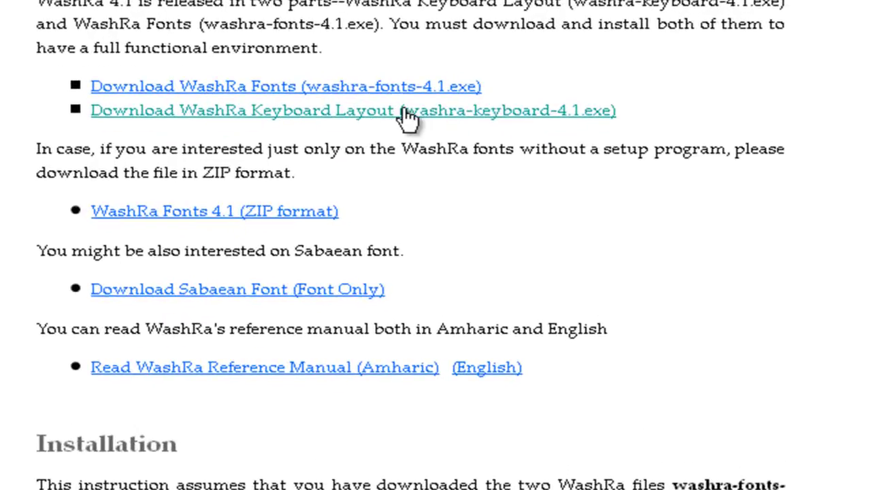
Step: Download the WashRa keyboard layout installer washra-keyboard-4.1.exe, clear the download list and return to the desktop
{"action": "left_click", "coordinate": [393, 113]}
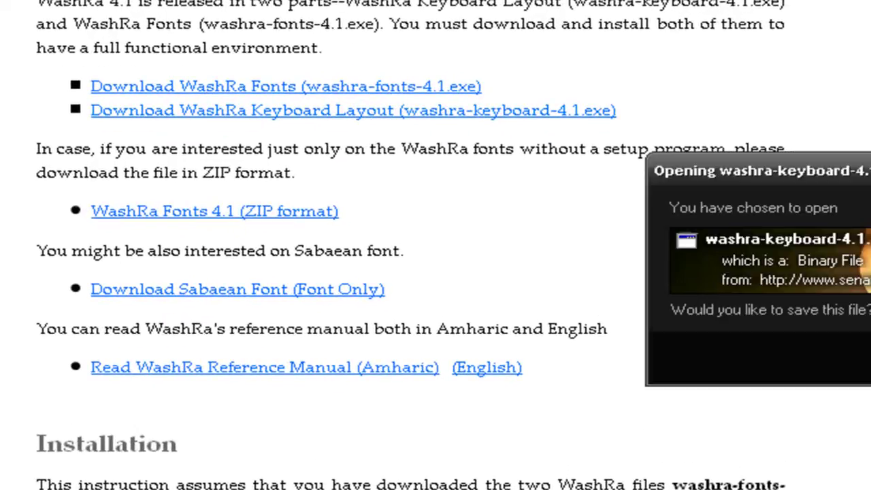
{"action": "key", "text": "Return"}
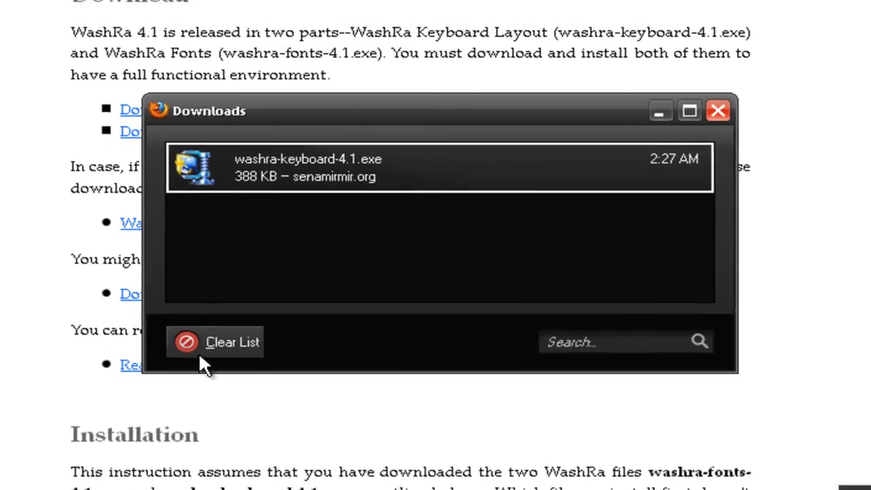
{"action": "left_click", "coordinate": [198, 342]}
{"action": "left_click", "coordinate": [614, 189]}
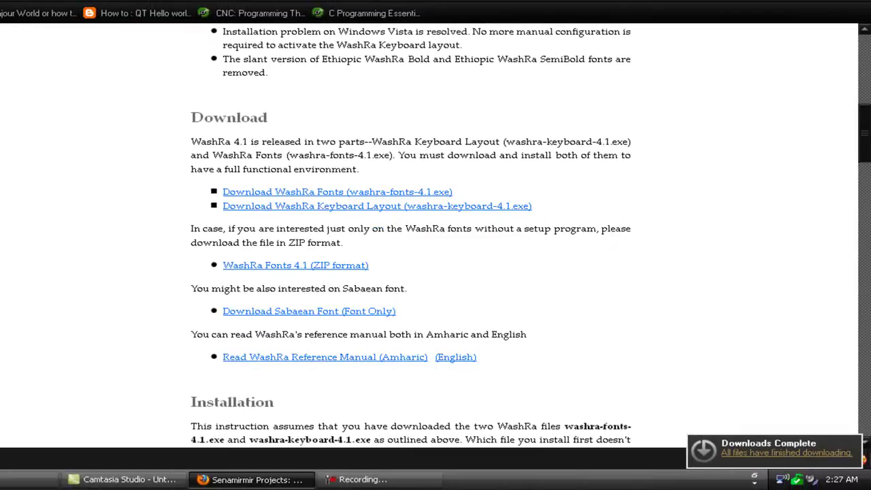
{"action": "key", "text": "super+d"}
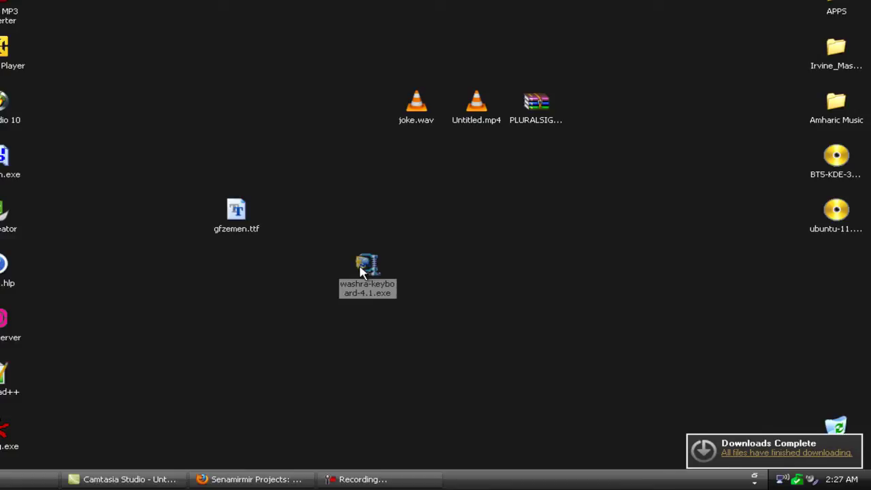
Step: Move gfzemen.ttf to the Recycle Bin, then run the downloaded washra-keyboard-4.1.exe and start its setup
{"action": "left_click_drag", "start_coordinate": [237, 211], "coordinate": [854, 446]}
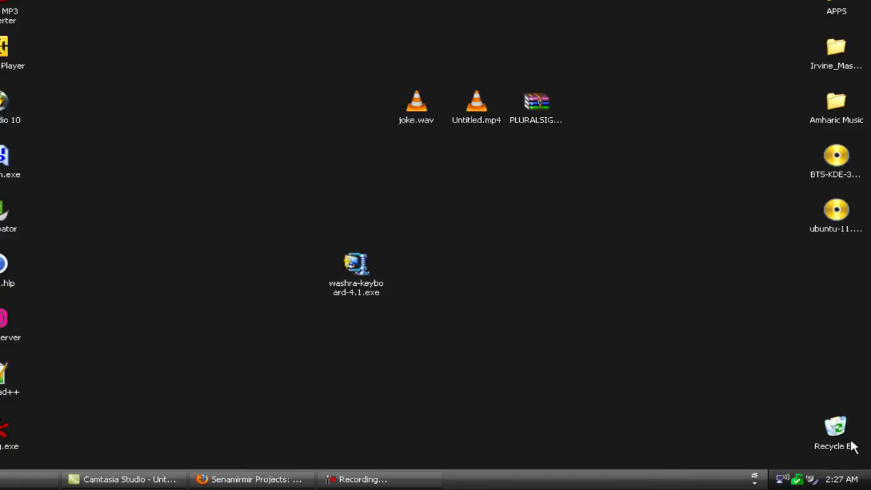
{"action": "left_click_drag", "start_coordinate": [354, 266], "coordinate": [422, 217]}
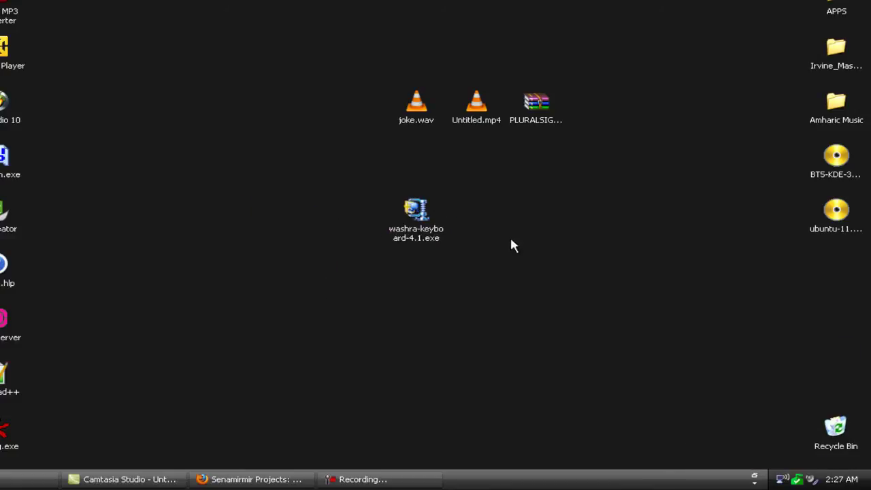
{"action": "double_click", "coordinate": [424, 219]}
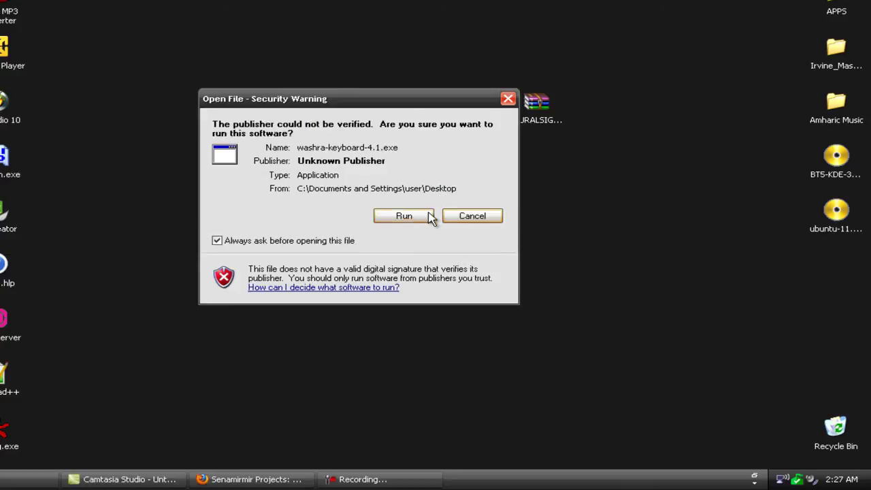
{"action": "left_click", "coordinate": [428, 216]}
{"action": "left_click", "coordinate": [477, 196]}
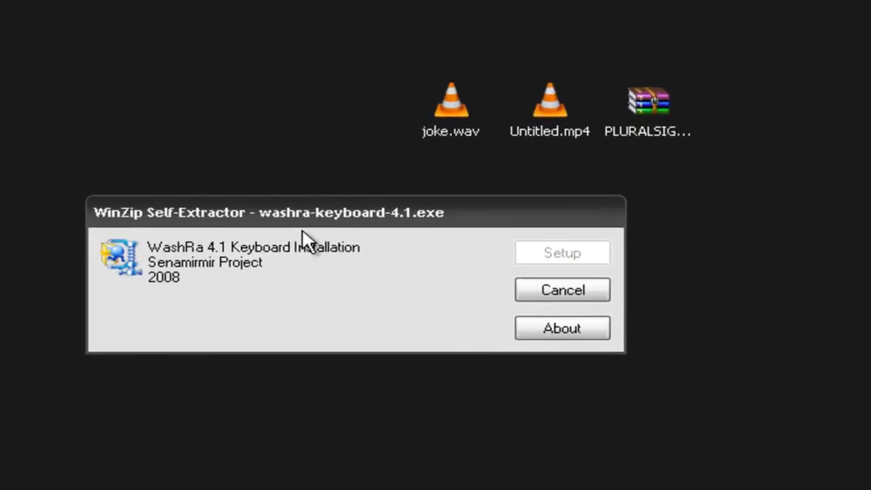
Step: Complete the WashRa Keyboard Layout installation, close the installer and move washra-keyboard-4.1.exe to the Recycle Bin
{"action": "left_click_drag", "start_coordinate": [361, 213], "coordinate": [413, 178]}
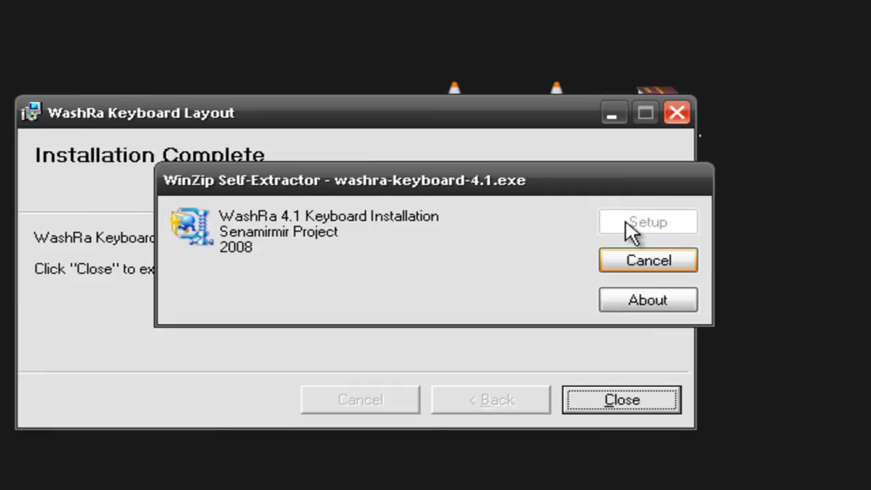
{"action": "left_click_drag", "start_coordinate": [490, 170], "coordinate": [459, 34]}
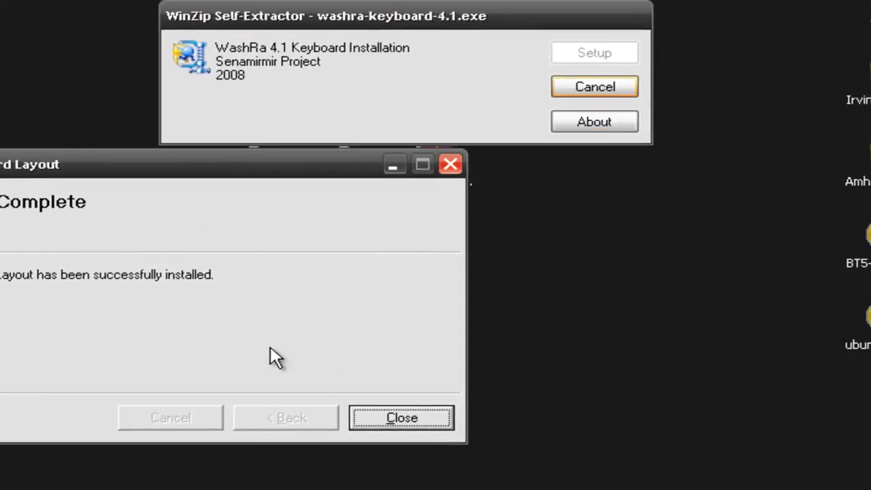
{"action": "left_click", "coordinate": [553, 181]}
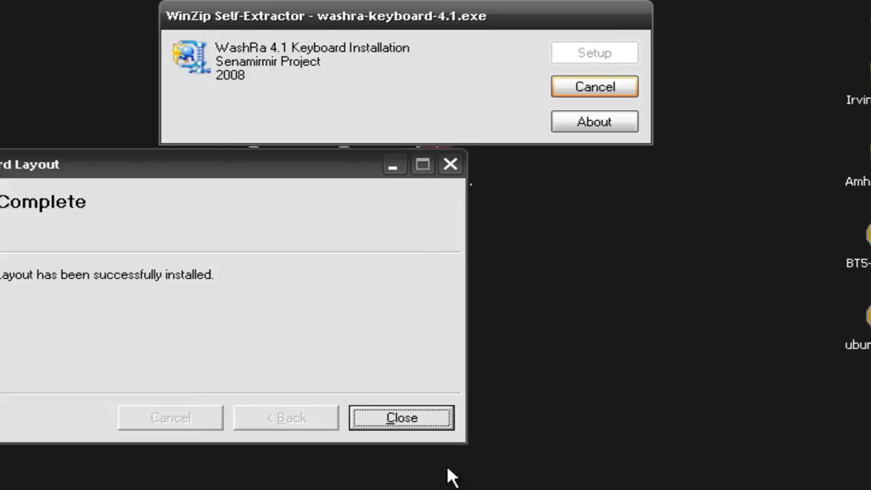
{"action": "left_click", "coordinate": [404, 419]}
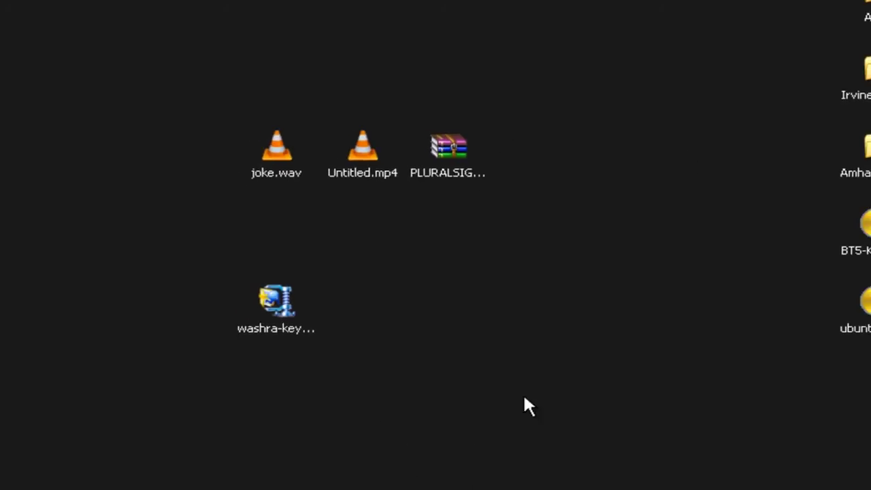
{"action": "left_click_drag", "start_coordinate": [378, 230], "coordinate": [842, 469]}
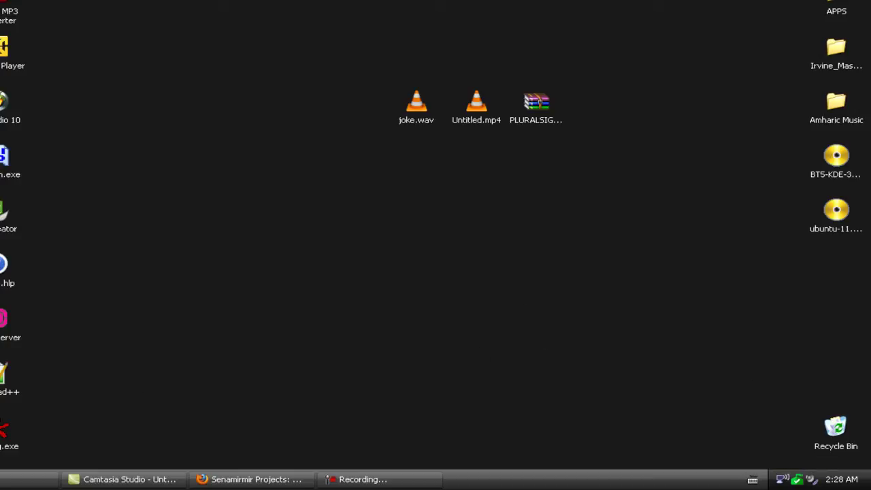
{"action": "key", "text": "super"}
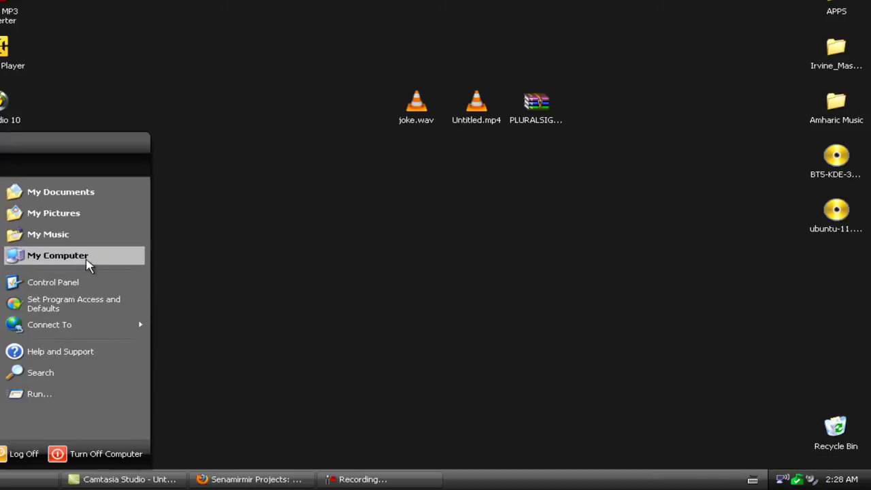
{"action": "left_click", "coordinate": [134, 258]}
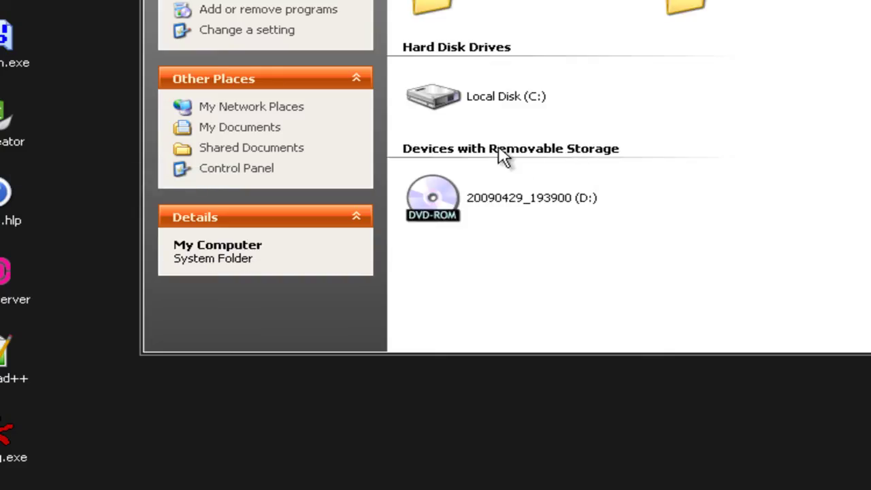
{"action": "key", "text": "alt+F4"}
Step: Open Regional and Language Options from the Control Panel and show its Languages settings
{"action": "key", "text": "super"}
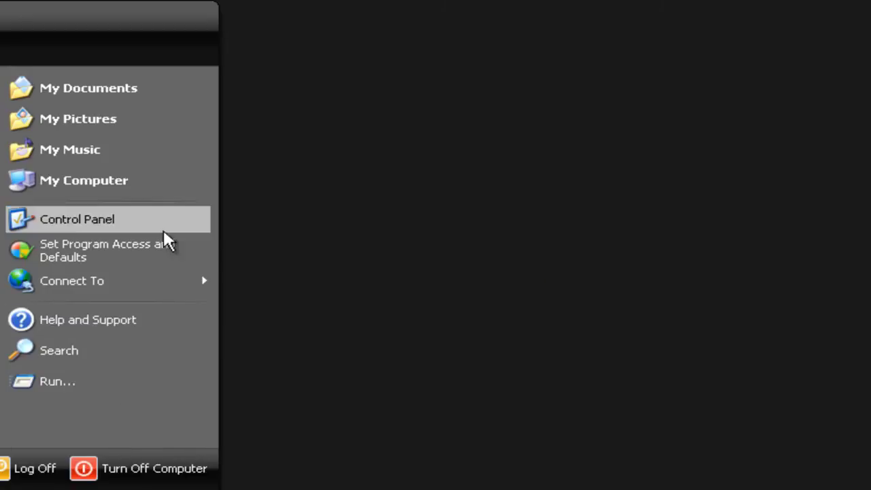
{"action": "left_click", "coordinate": [116, 223]}
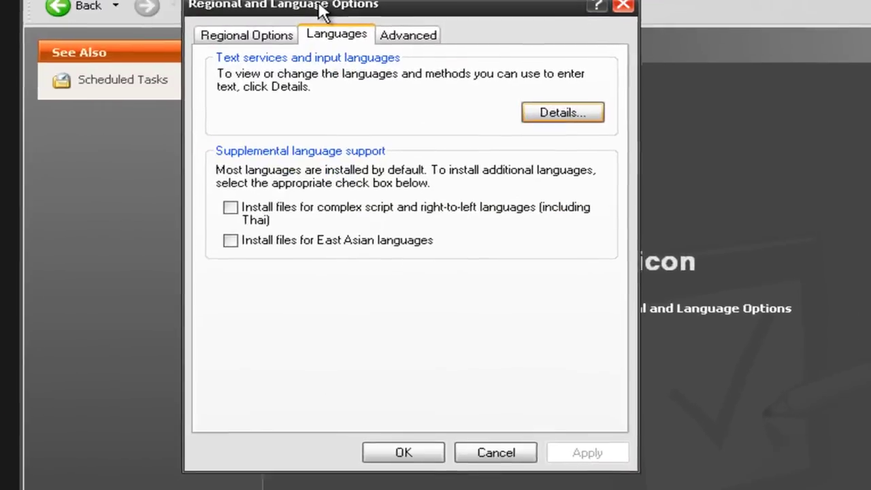
{"action": "left_click_drag", "start_coordinate": [320, 10], "coordinate": [346, 23]}
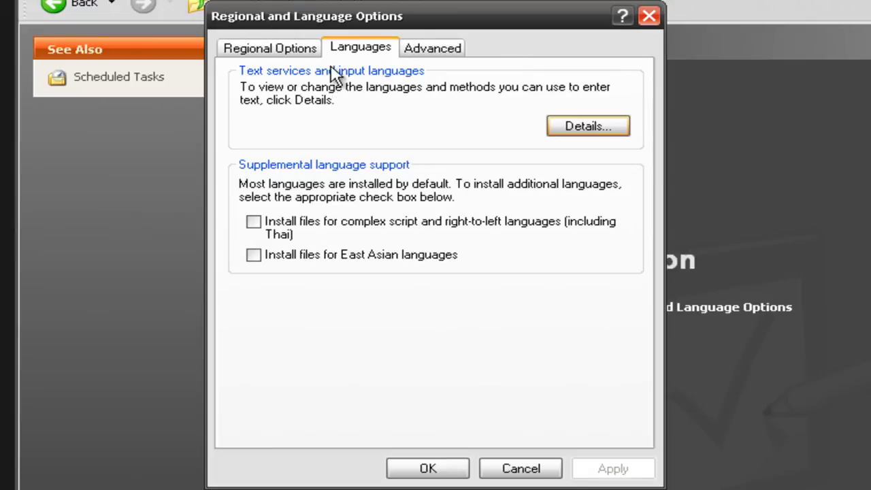
{"action": "left_click", "coordinate": [435, 53]}
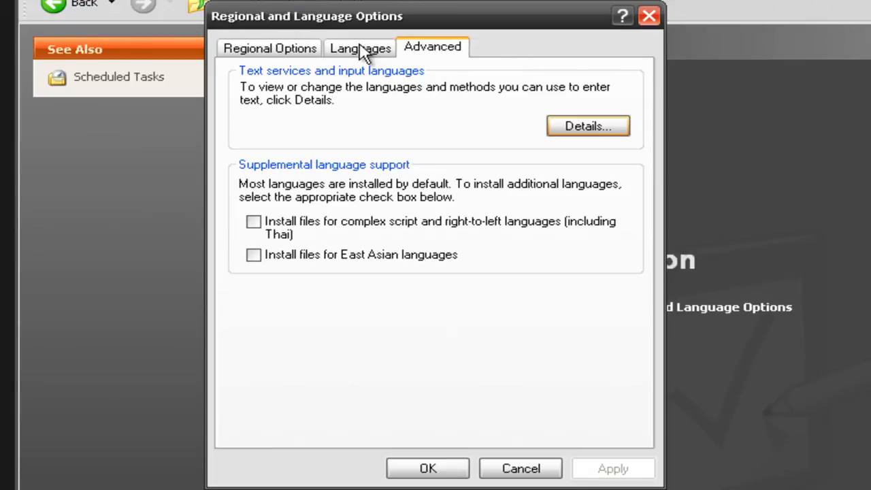
{"action": "left_click", "coordinate": [411, 53]}
{"action": "left_click", "coordinate": [308, 108]}
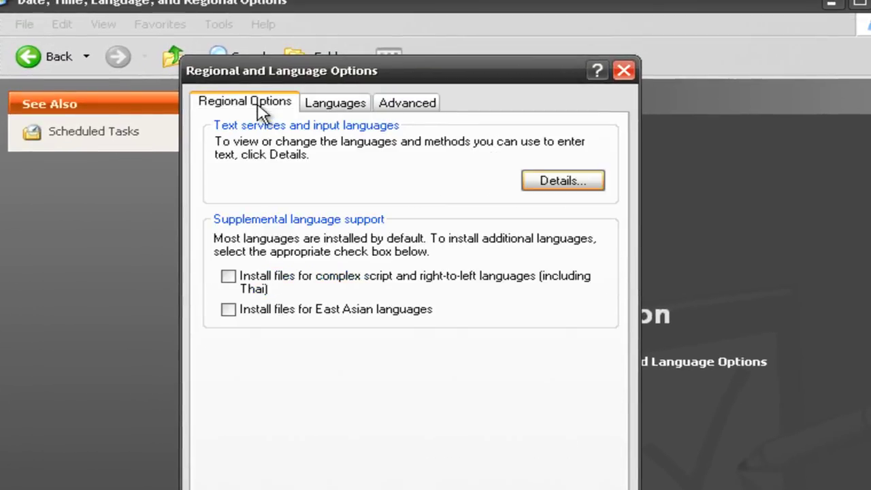
{"action": "left_click", "coordinate": [263, 108]}
{"action": "left_click", "coordinate": [352, 109]}
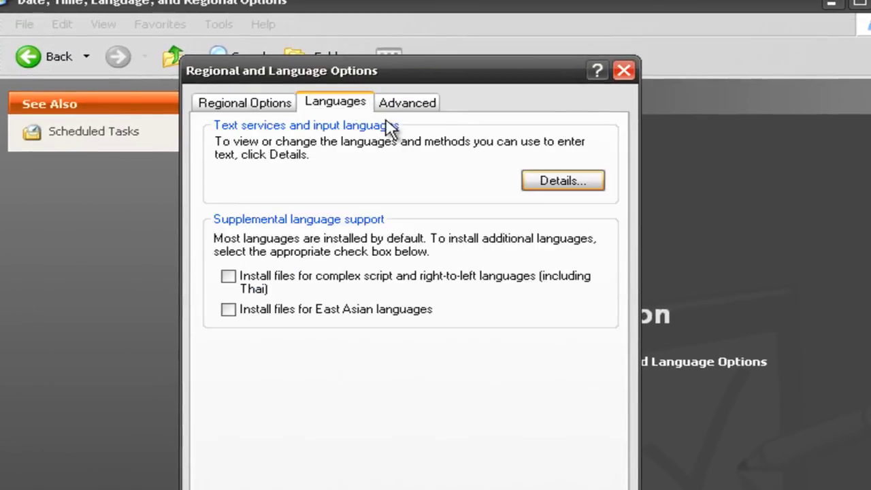
Step: Open the details of the text services and input languages and select the installed WashRa Keyboard Layout
{"action": "left_click", "coordinate": [568, 182]}
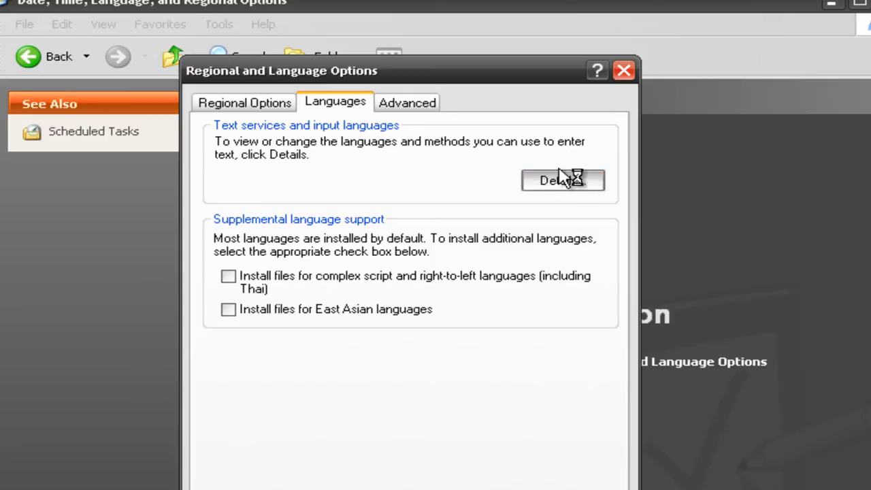
{"action": "left_click_drag", "start_coordinate": [2, 1], "coordinate": [344, 22]}
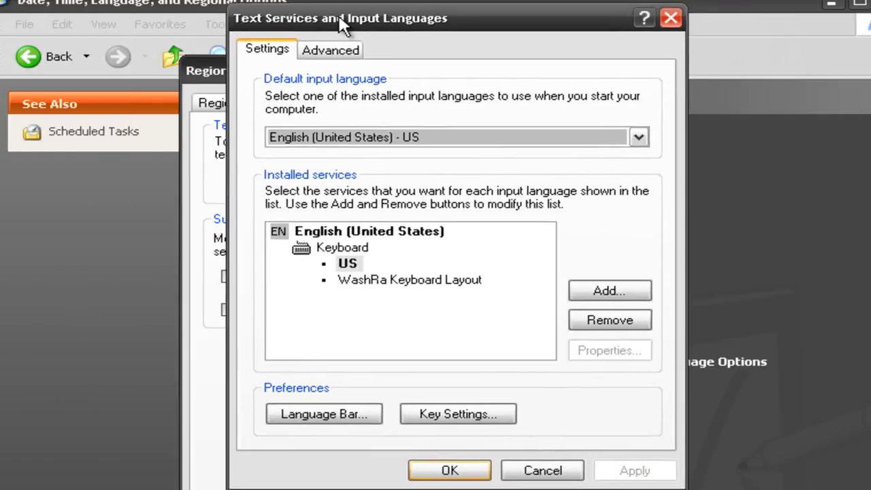
{"action": "left_click", "coordinate": [395, 277]}
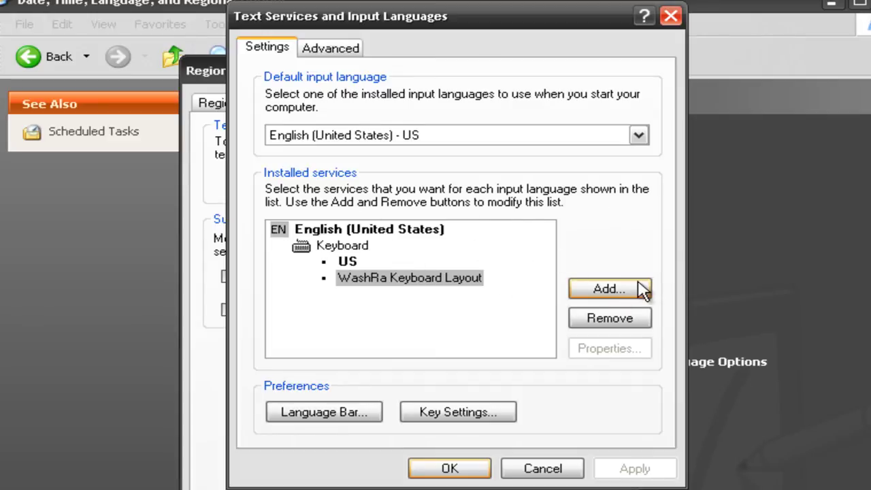
Step: Examine the keyboard layouts that can be added for English (United States), cancel without adding one and close the language settings
{"action": "left_click", "coordinate": [599, 291]}
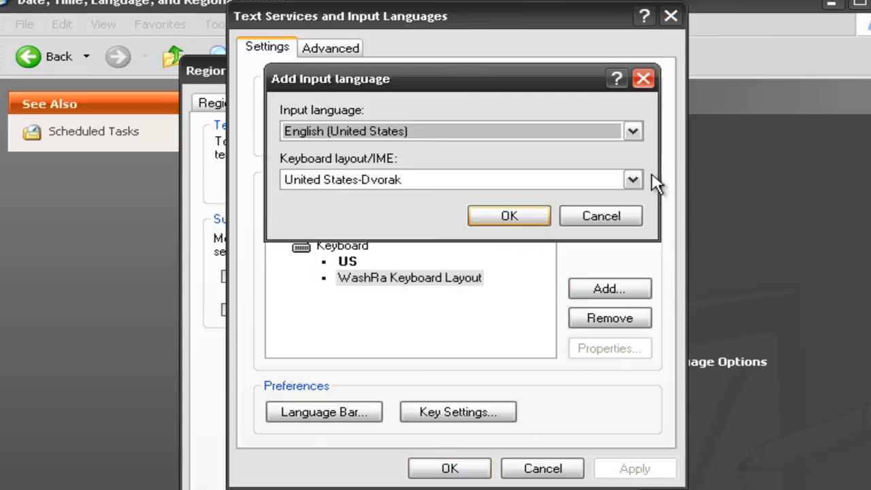
{"action": "left_click", "coordinate": [633, 180]}
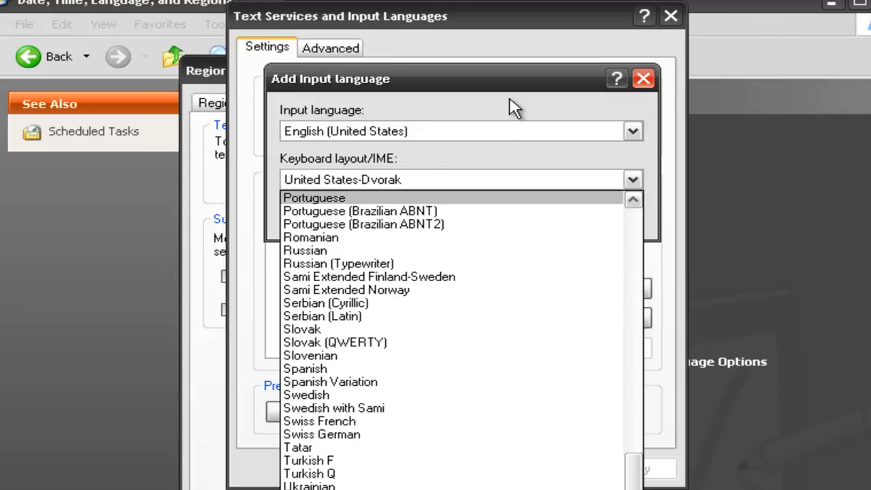
{"action": "left_click", "coordinate": [644, 130]}
{"action": "left_click", "coordinate": [634, 131]}
{"action": "left_click", "coordinate": [528, 102]}
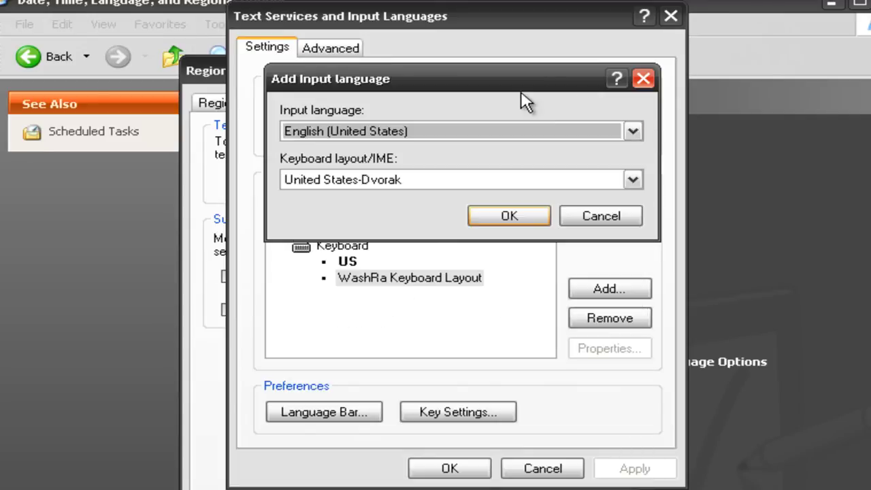
{"action": "left_click", "coordinate": [633, 179]}
{"action": "scroll", "coordinate": [486, 345], "scroll_direction": "up", "scroll_amount": 6}
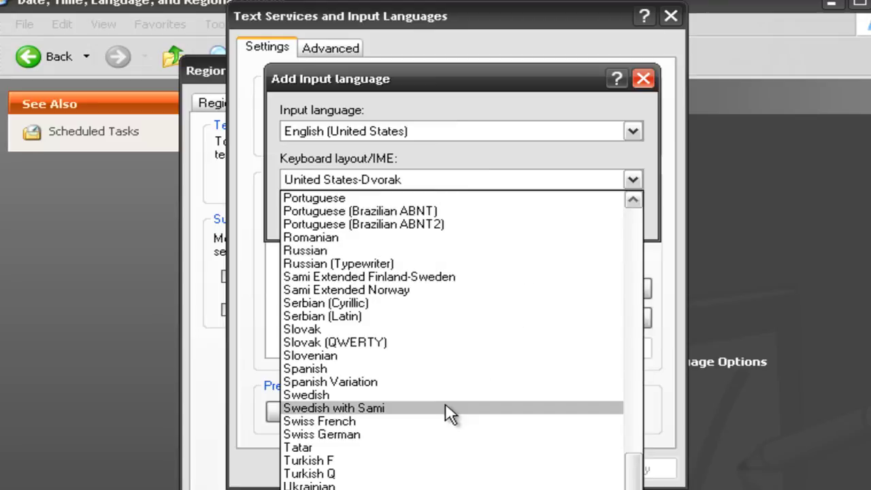
{"action": "mouse_move", "coordinate": [635, 473]}
{"action": "left_mouse_down"}
{"action": "mouse_move", "coordinate": [646, 272]}
{"action": "mouse_move", "coordinate": [622, 483]}
{"action": "mouse_move", "coordinate": [622, 473]}
{"action": "left_mouse_up"}
{"action": "left_click", "coordinate": [383, 66]}
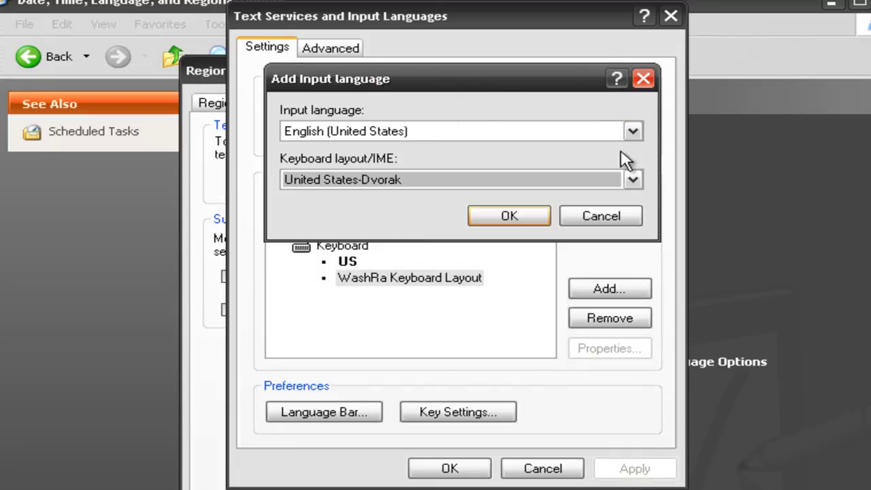
{"action": "left_click", "coordinate": [633, 179]}
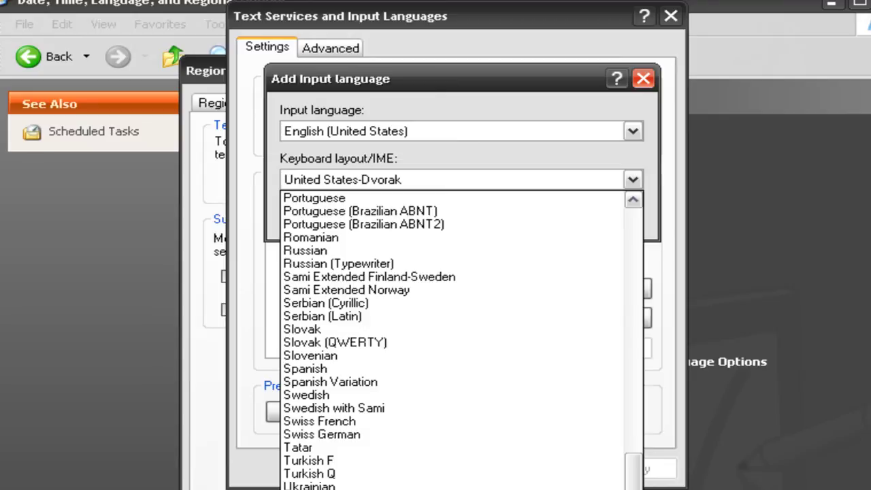
{"action": "scroll", "coordinate": [452, 340], "scroll_direction": "up", "scroll_amount": 7}
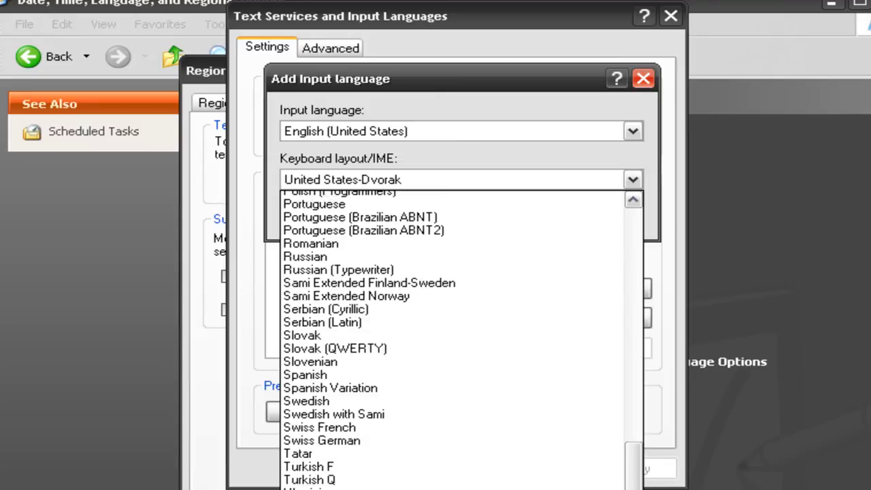
{"action": "scroll", "coordinate": [501, 447], "scroll_direction": "up", "scroll_amount": 4}
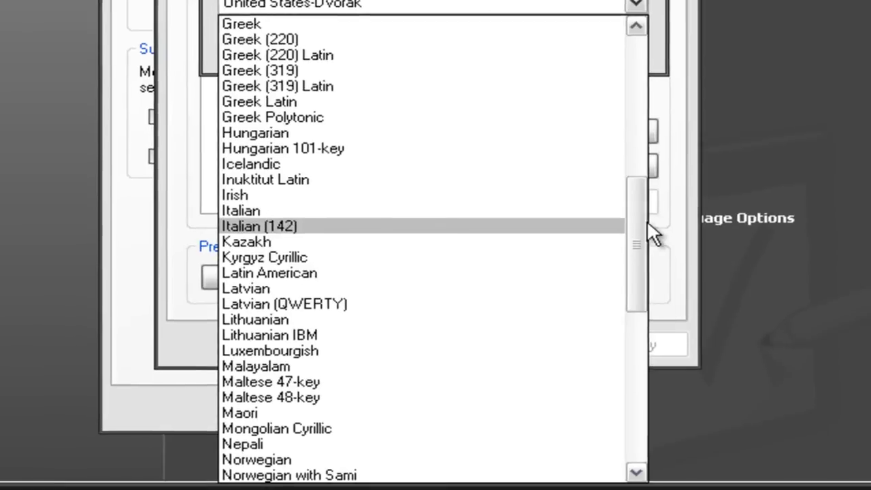
{"action": "left_click_drag", "start_coordinate": [647, 224], "coordinate": [623, 424]}
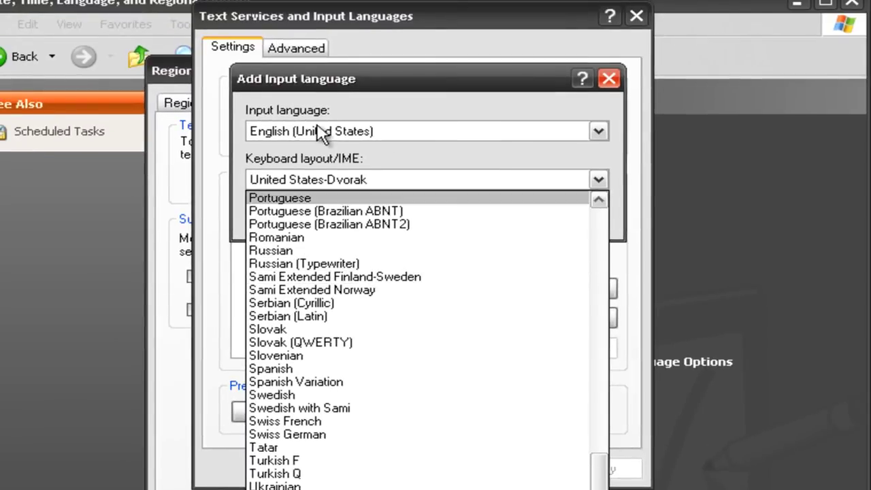
{"action": "left_click", "coordinate": [458, 81]}
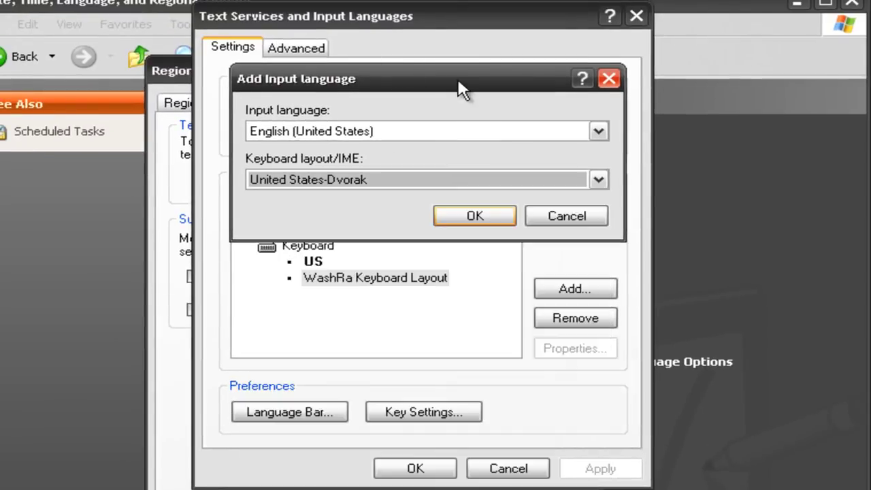
{"action": "left_click", "coordinate": [422, 182]}
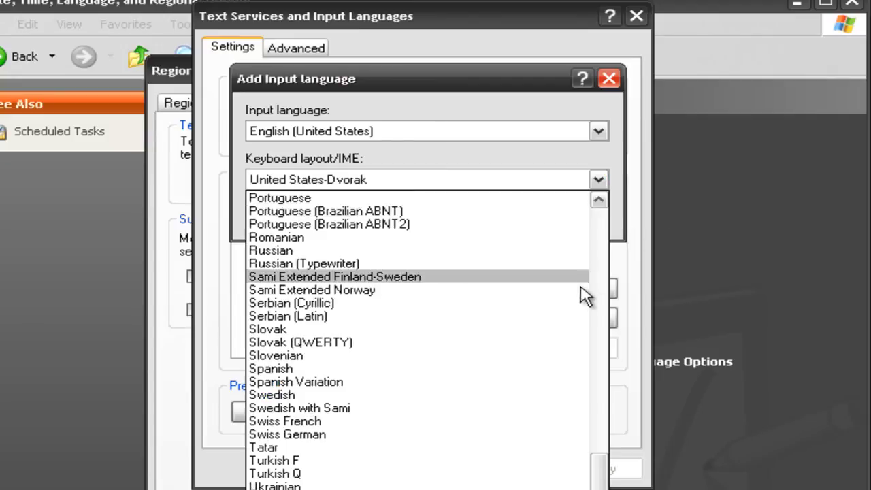
{"action": "left_click", "coordinate": [467, 91]}
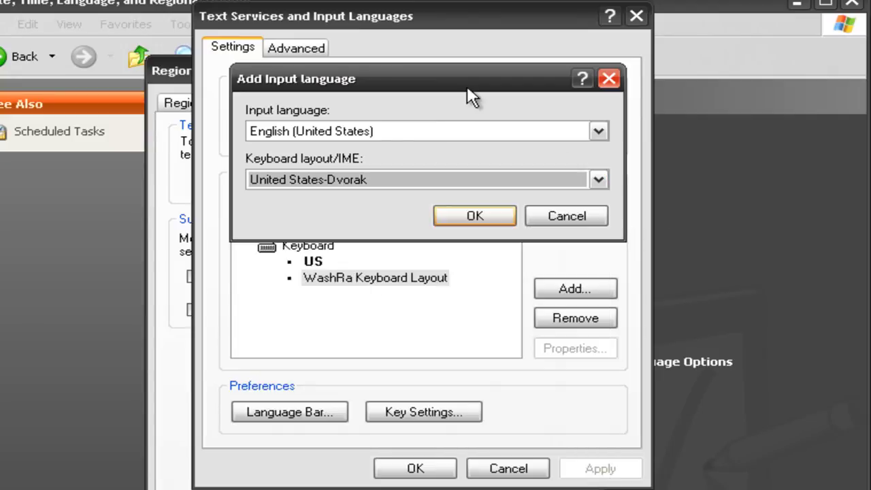
{"action": "left_click", "coordinate": [557, 216]}
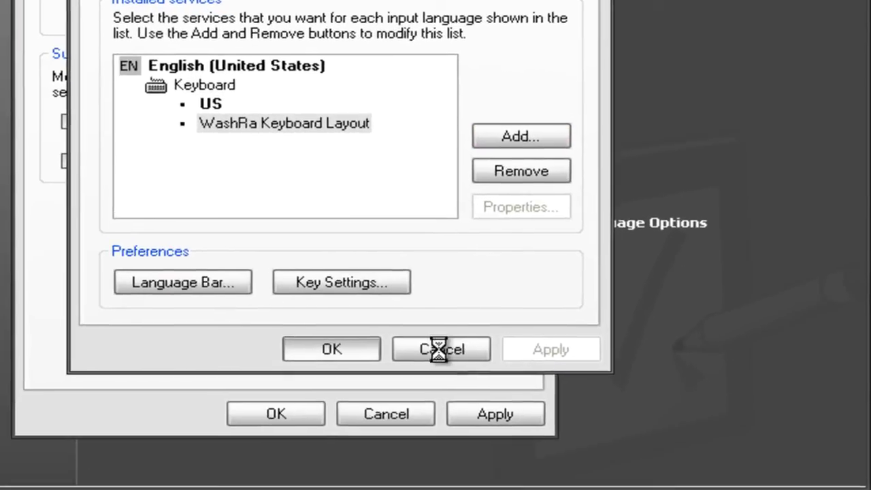
{"action": "left_click", "coordinate": [508, 469]}
{"action": "left_click", "coordinate": [309, 409]}
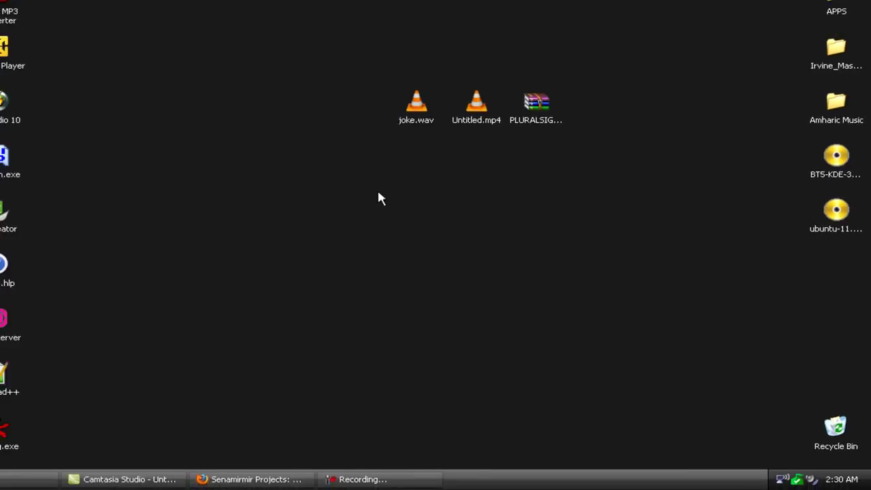
Step: Create a new text document with the default name on the desktop and open it in Notepad
{"action": "right_click", "coordinate": [379, 193]}
{"action": "mouse_move", "coordinate": [474, 275]}
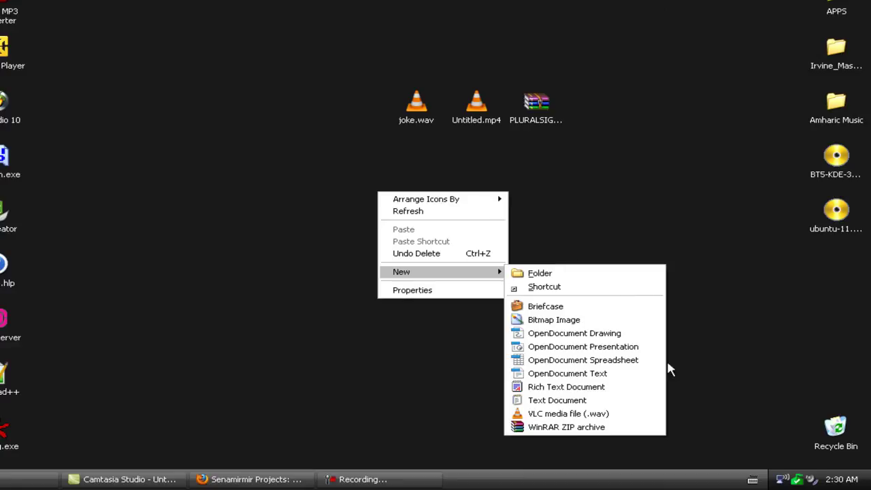
{"action": "left_click", "coordinate": [615, 402]}
{"action": "key", "text": "Return"}
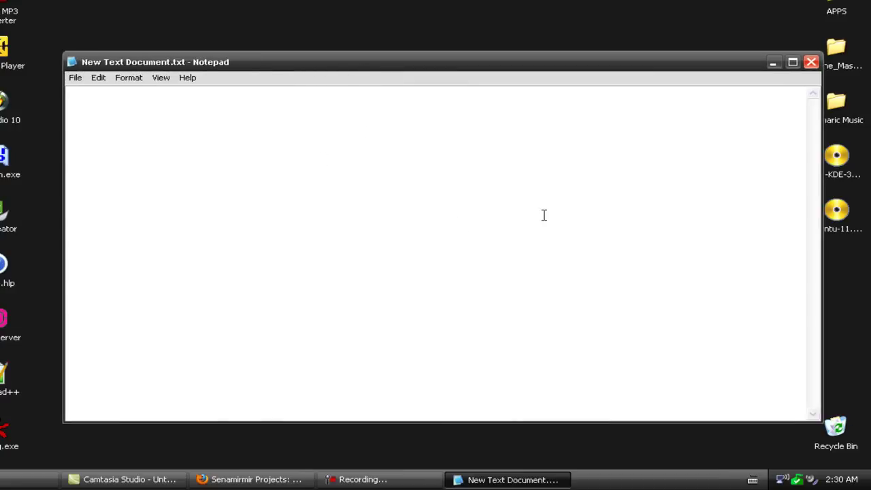
Step: Switch the input language for the open text document from English (United States) to WashRa Keyboard Layout
{"action": "left_click", "coordinate": [752, 485]}
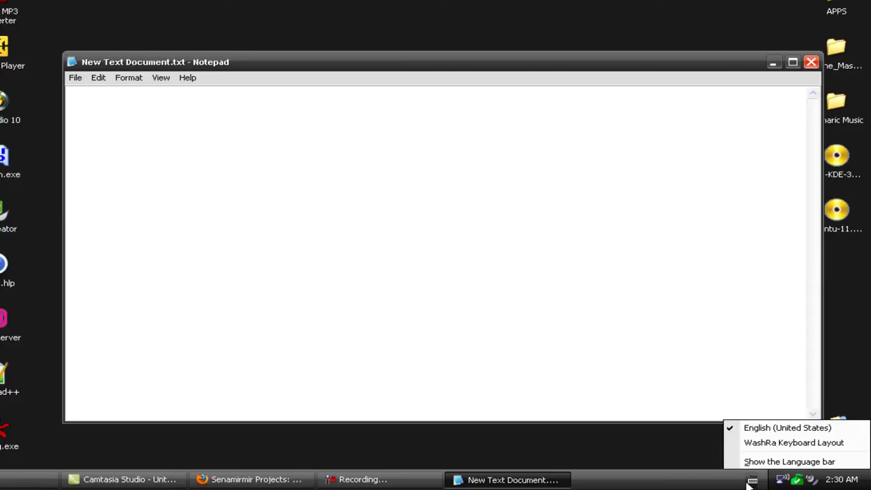
{"action": "left_click", "coordinate": [683, 460]}
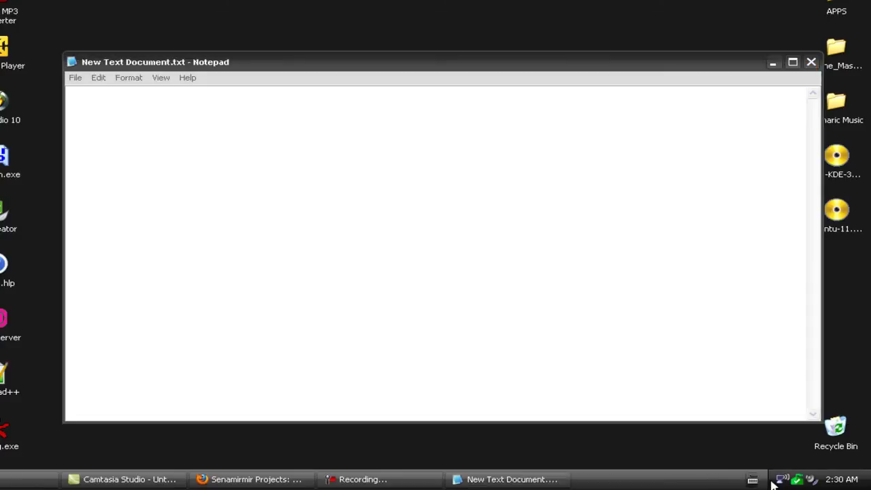
{"action": "left_click", "coordinate": [752, 482]}
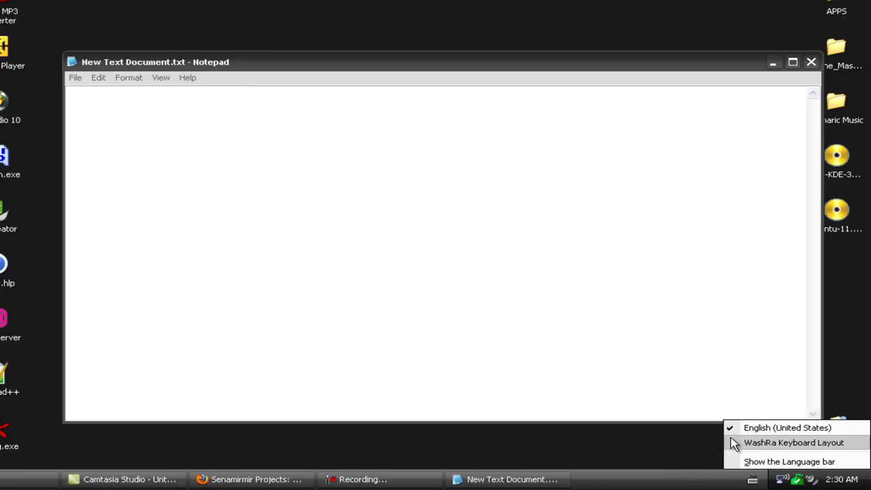
{"action": "left_click", "coordinate": [769, 444]}
{"action": "left_click", "coordinate": [752, 482]}
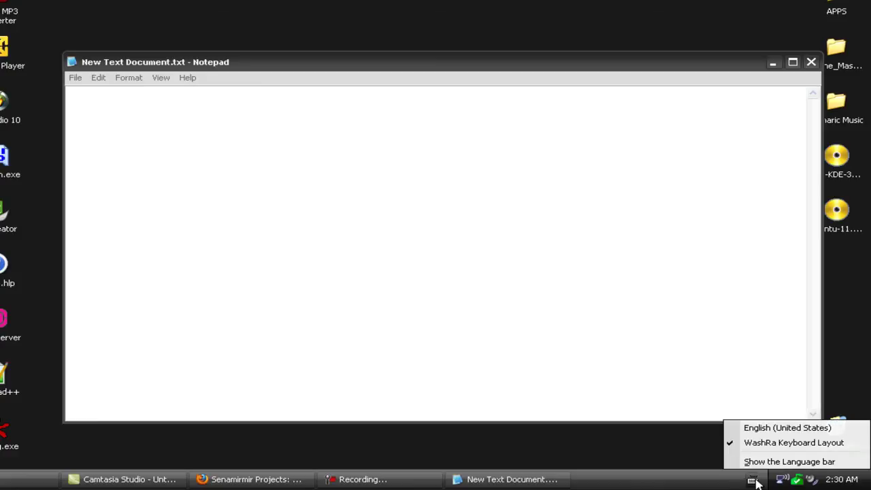
{"action": "left_click", "coordinate": [753, 449]}
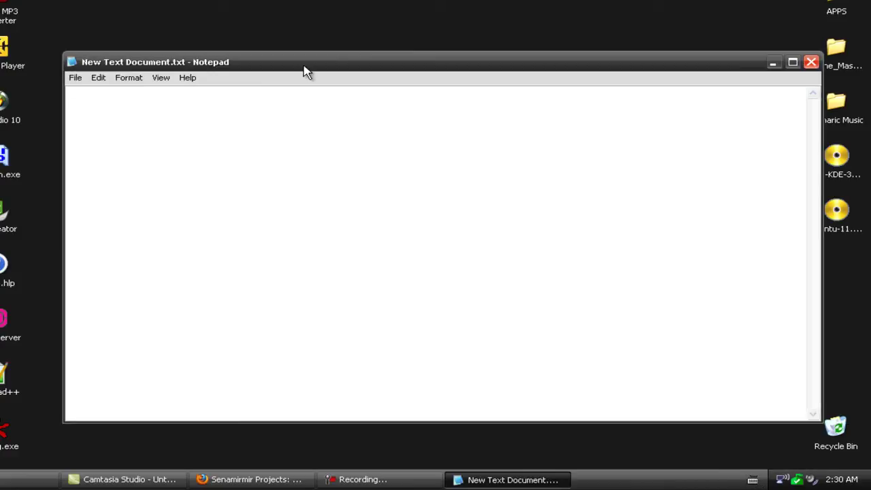
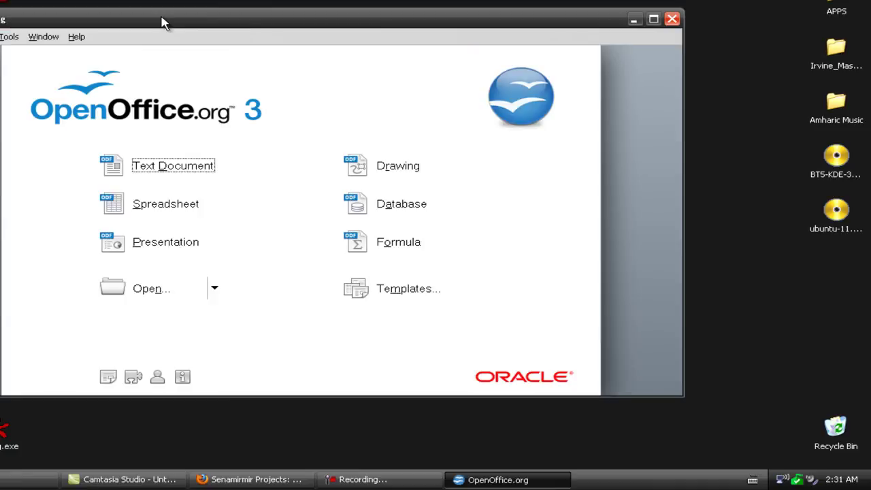
Step: Start a new text document from the OpenOffice.org start window and set its font to GF Zemen Unicode
{"action": "left_click_drag", "start_coordinate": [163, 22], "coordinate": [365, 47]}
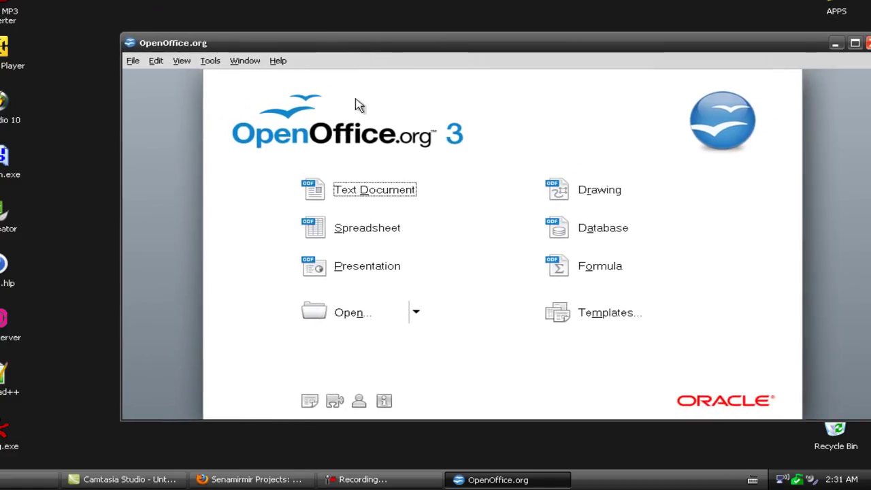
{"action": "left_click", "coordinate": [386, 187]}
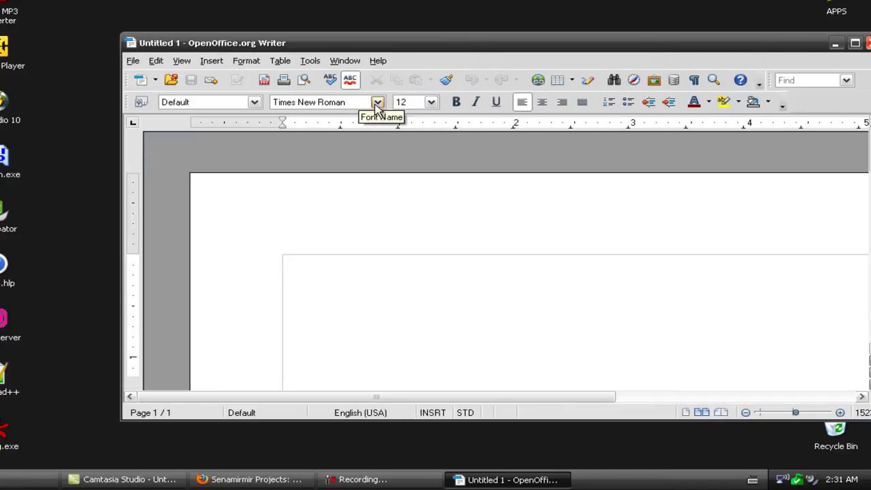
{"action": "left_click", "coordinate": [375, 106]}
{"action": "left_click_drag", "start_coordinate": [452, 249], "coordinate": [451, 147]}
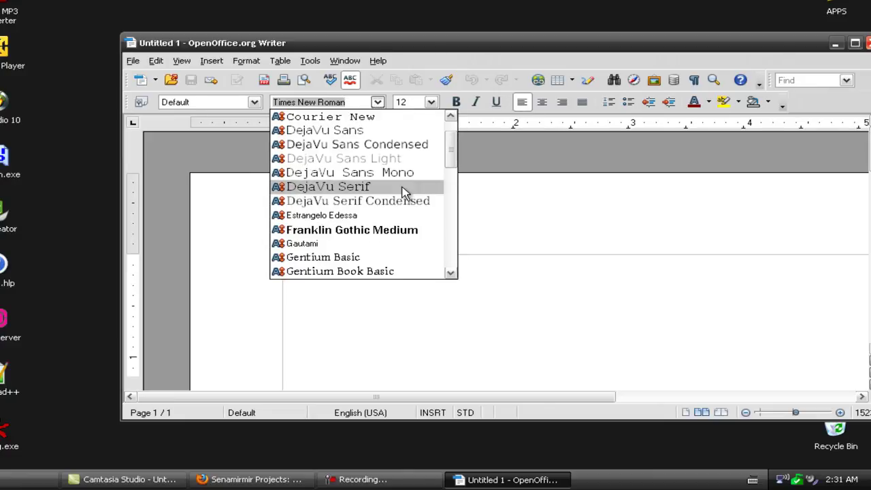
{"action": "scroll", "coordinate": [402, 194], "scroll_direction": "down", "scroll_amount": 2}
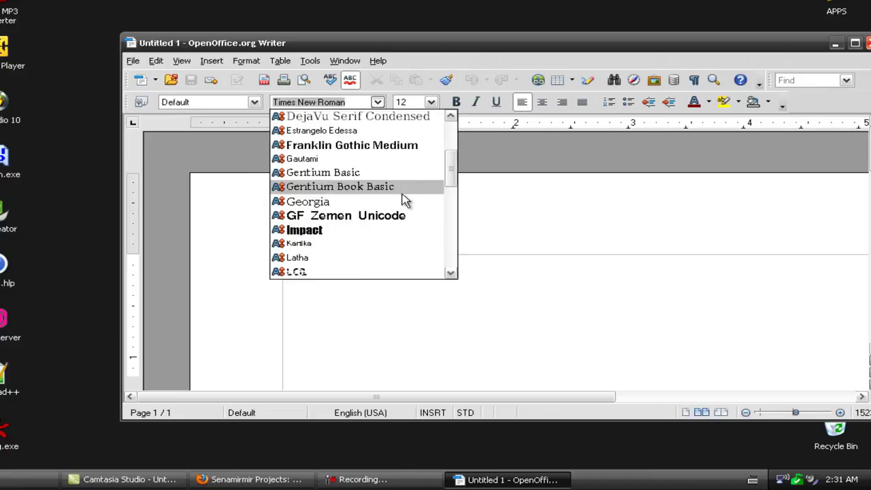
{"action": "left_click", "coordinate": [348, 217]}
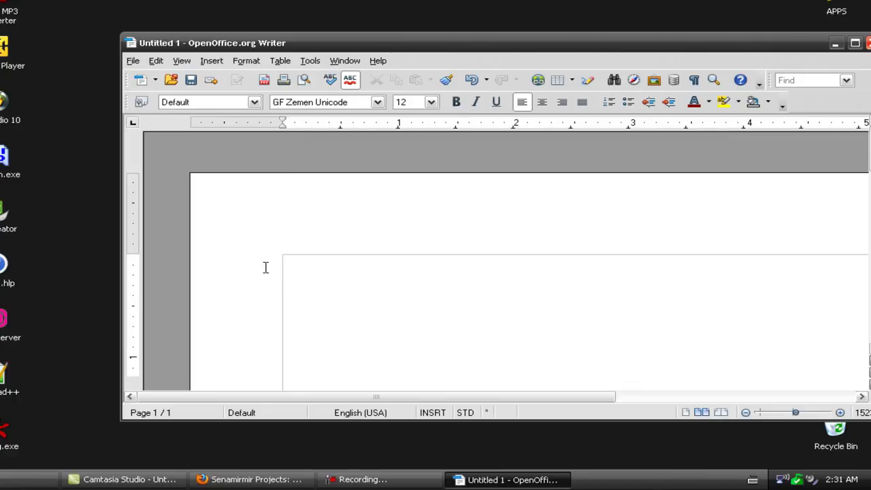
Step: Try typing "Aaabebe beso bela" in Latin letters in the document and delete the line
{"action": "type", "text": "aaabebe beso bela"}
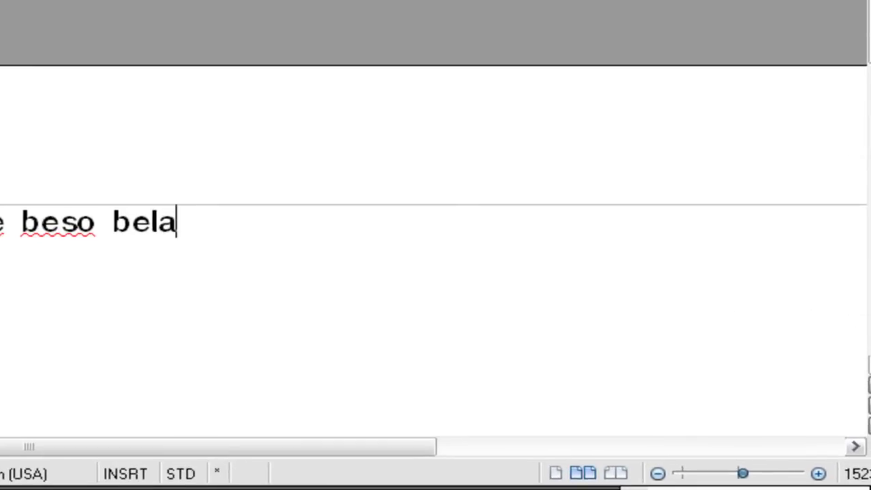
{"action": "left_click_drag", "start_coordinate": [177, 222], "coordinate": [0, 235]}
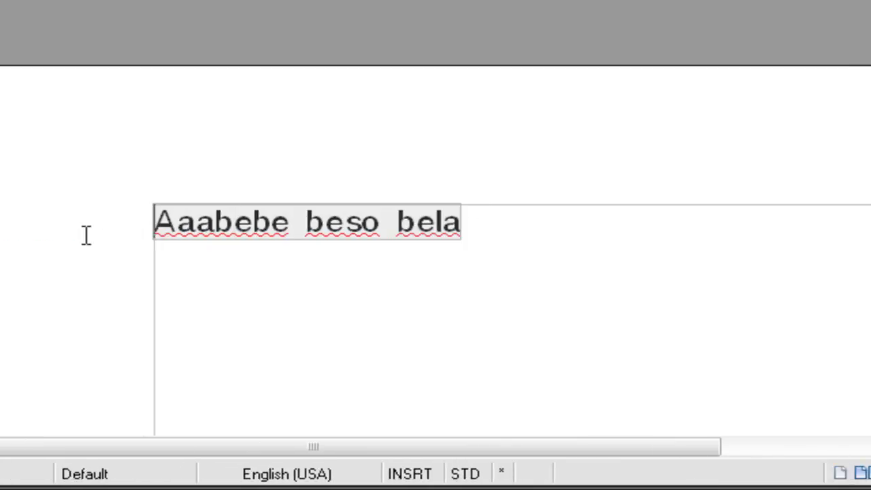
{"action": "key", "text": "Delete"}
Step: Try typing the Amharic text "ኣብብ ብሶ በሶ" in the document with the WashRa layout
{"action": "type", "text": "አ"}
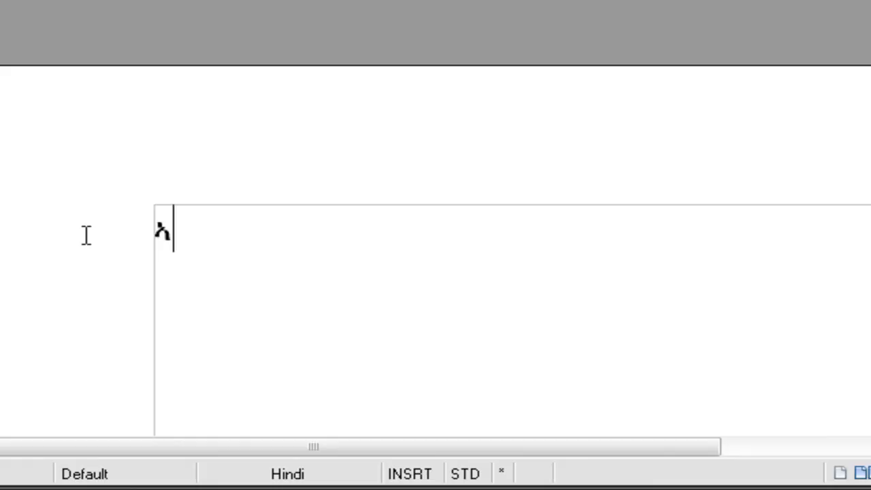
{"action": "type", "text": " bb"}
{"action": "key", "text": "alt+shift"}
{"action": "key", "text": "BackSpace"}
{"action": "key", "text": "BackSpace"}
{"action": "key", "text": "BackSpace"}
{"action": "key", "text": "alt+shift"}
{"action": "type", "text": "በ በ  በ"}
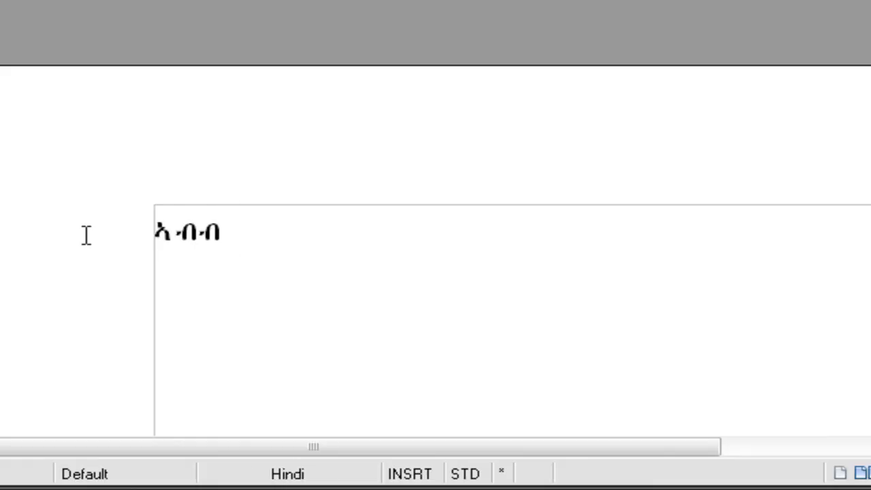
{"action": "type", "text": "ሶ "}
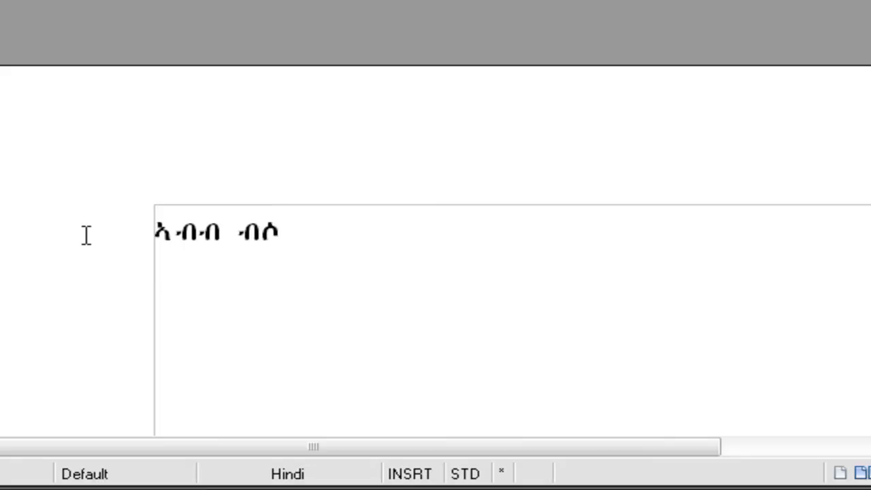
{"action": "type", "text": "በ"}
{"action": "key", "text": "BackSpace"}
{"action": "type", "text": "በሶ"}
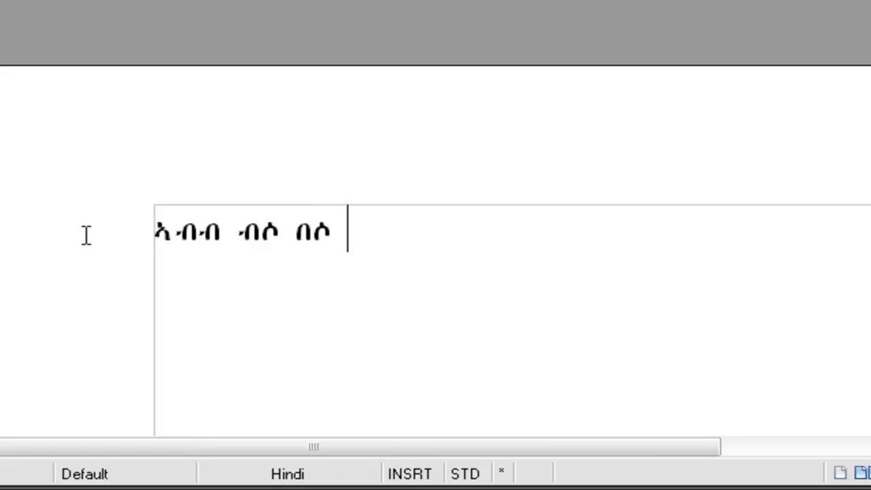
Step: Delete the whole trial line of Amharic text and switch the keyboard layout
{"action": "key", "text": "BackSpace"}
{"action": "key", "text": "BackSpace"}
{"action": "key", "text": "BackSpace"}
{"action": "key", "text": "BackSpace"}
{"action": "key", "text": "BackSpace"}
{"action": "key", "text": "BackSpace"}
{"action": "key", "text": "BackSpace"}
{"action": "key", "text": "BackSpace"}
{"action": "key", "text": "BackSpace"}
{"action": "key", "text": "alt+shift"}
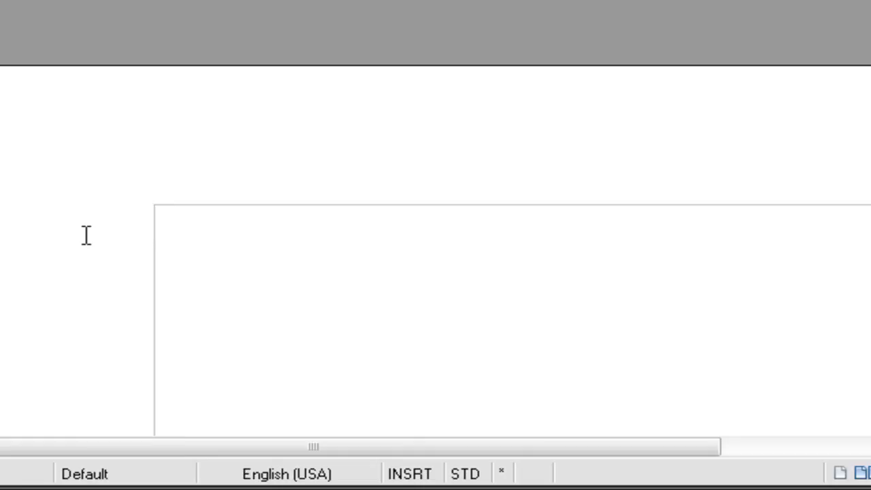
Step: Write the Amharic text "አበበ በሶ በላ" on the empty first line, correcting mistyped letters
{"action": "type", "text": "ኣ"}
{"action": "key", "text": "alt+shift"}
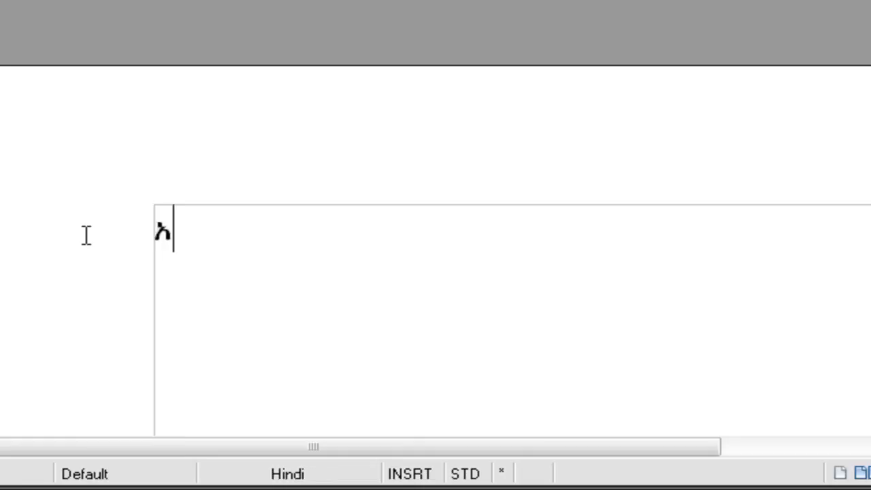
{"action": "type", "text": "ብ"}
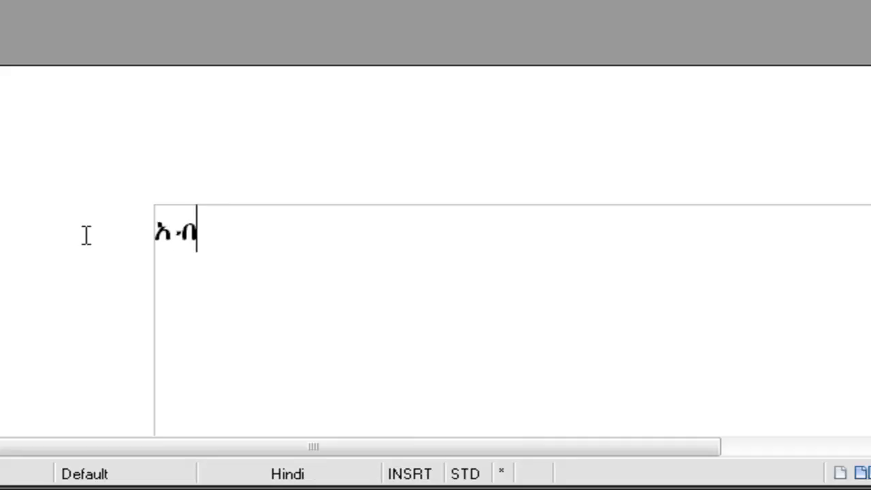
{"action": "key", "text": "BackSpace"}
{"action": "type", "text": "በበ "}
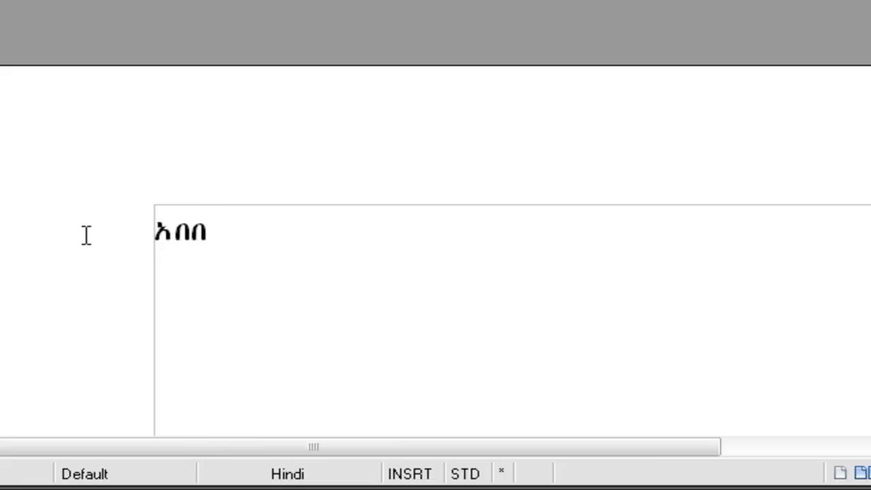
{"action": "type", "text": "ሶ"}
{"action": "key", "text": "BackSpace"}
{"action": "type", "text": "በሶ "}
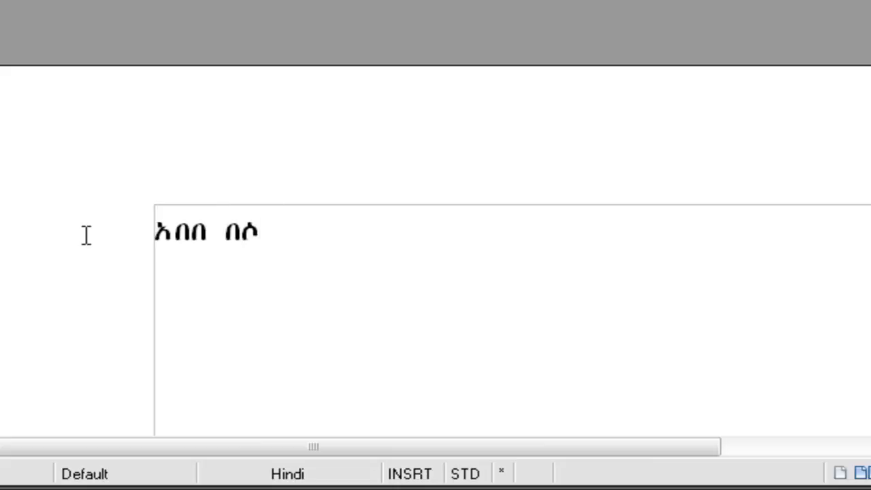
{"action": "type", "text": "በላ"}
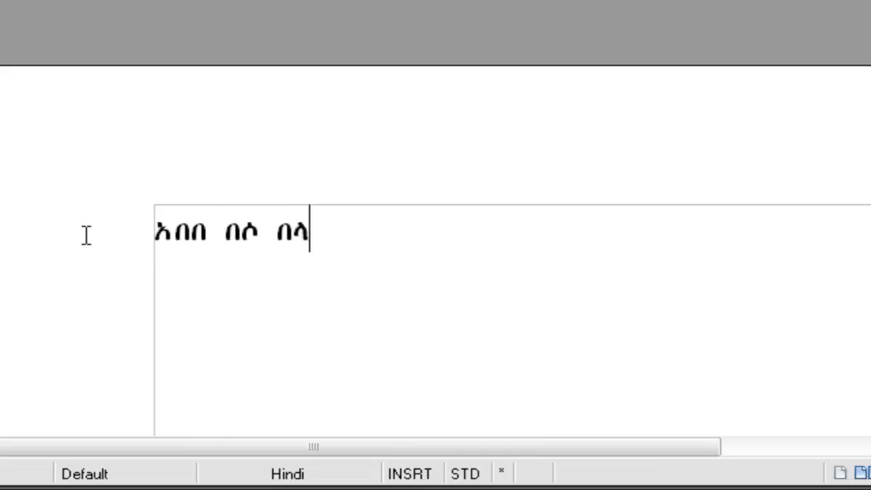
Step: End the Amharic sentence with the Ethiopic full stop "።"
{"action": "type", "text": ","}
{"action": "key", "text": "BackSpace"}
{"action": "key", "text": "alt+shift"}
{"action": "type", "text": "።"}
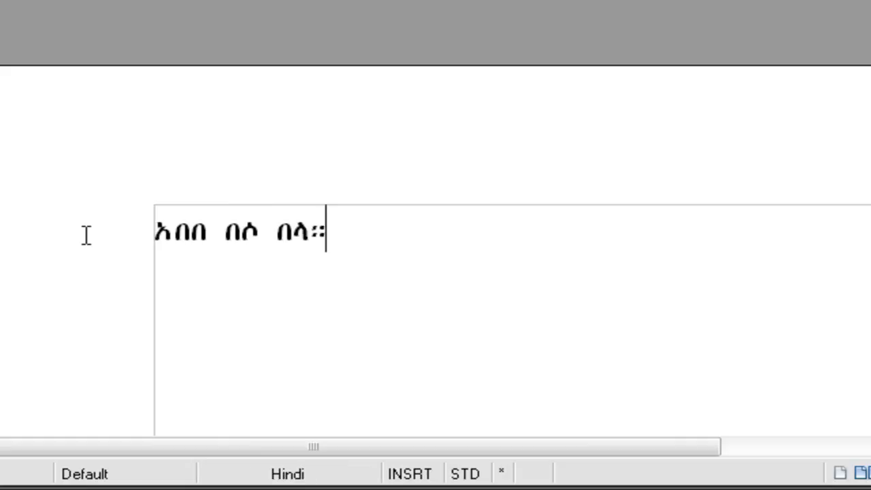